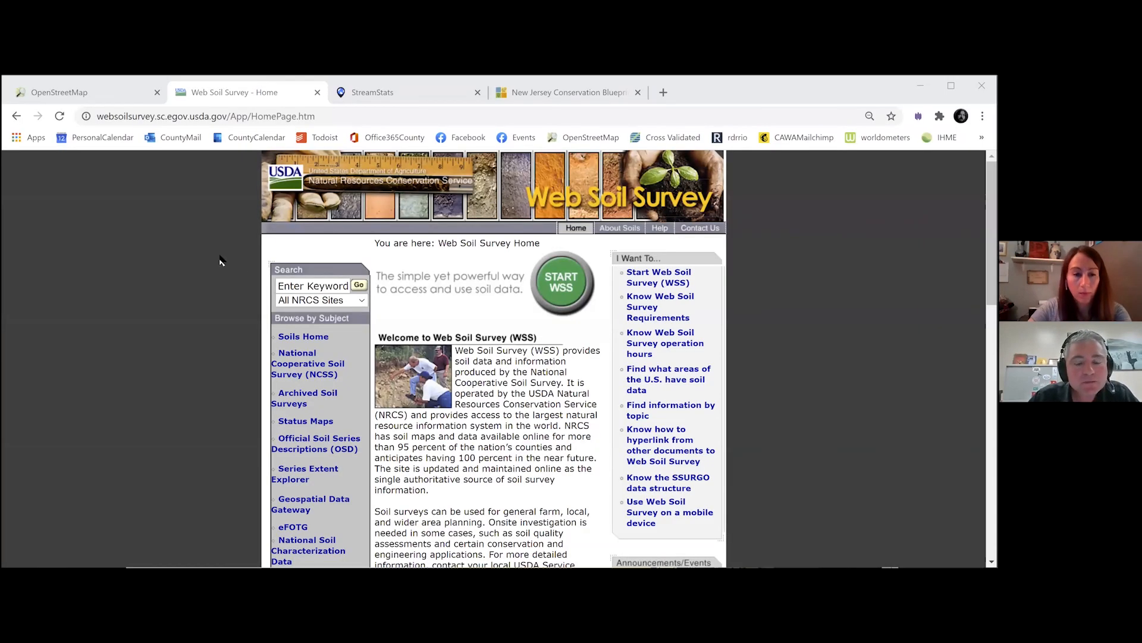
- Start Web Soil Survey and search its content for "sheppard's mill, nj"
left_click(220, 260)
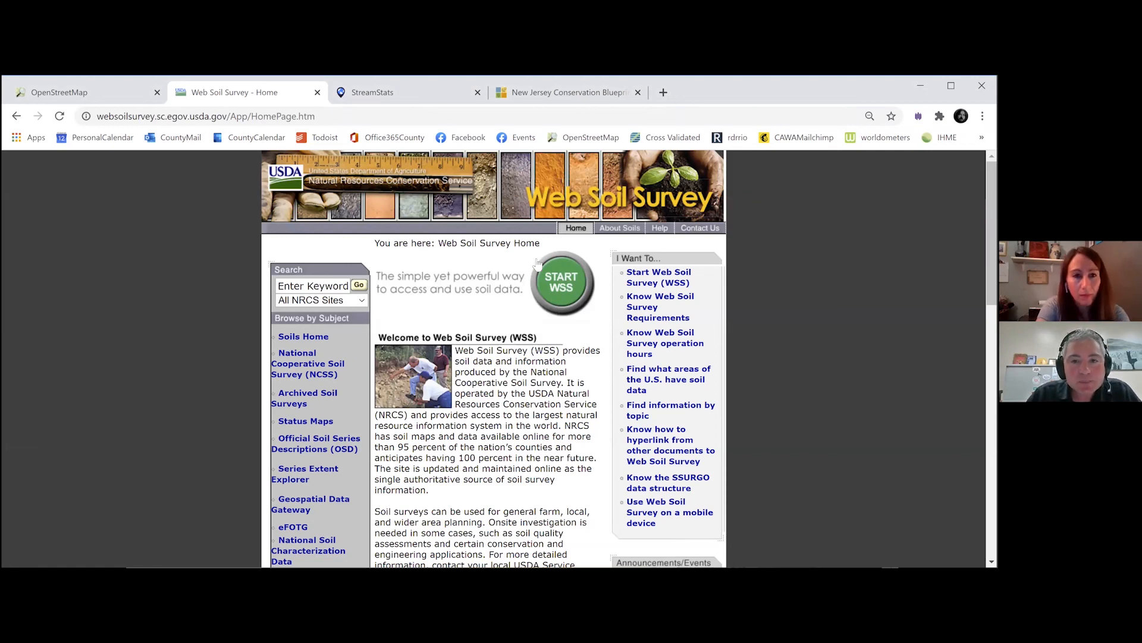
left_click(571, 288)
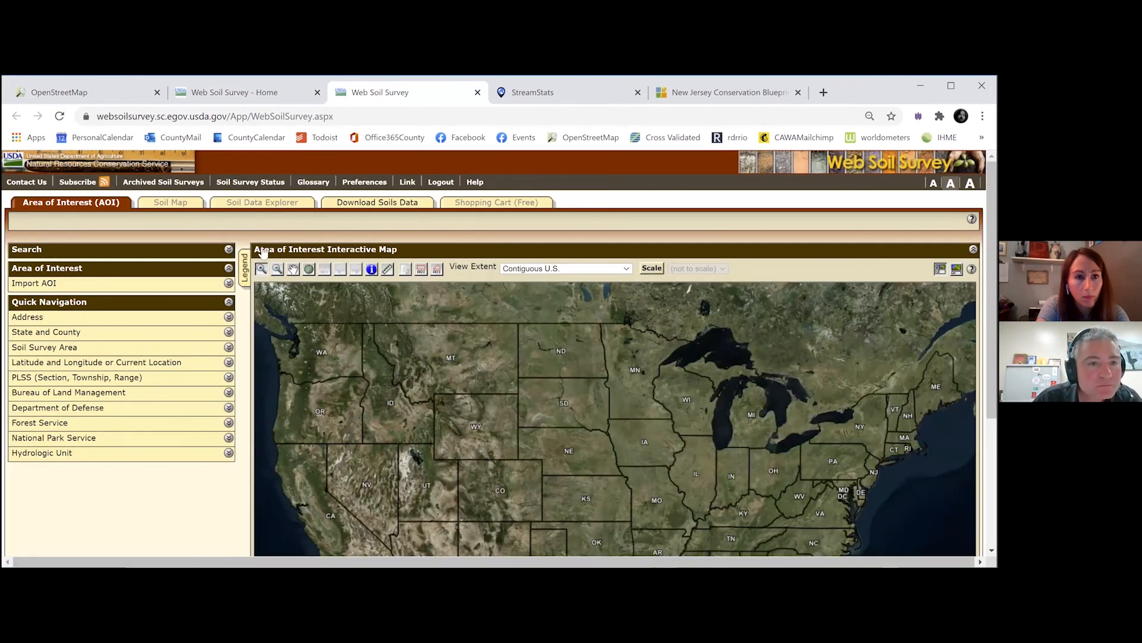
left_click(190, 252)
left_click(175, 299)
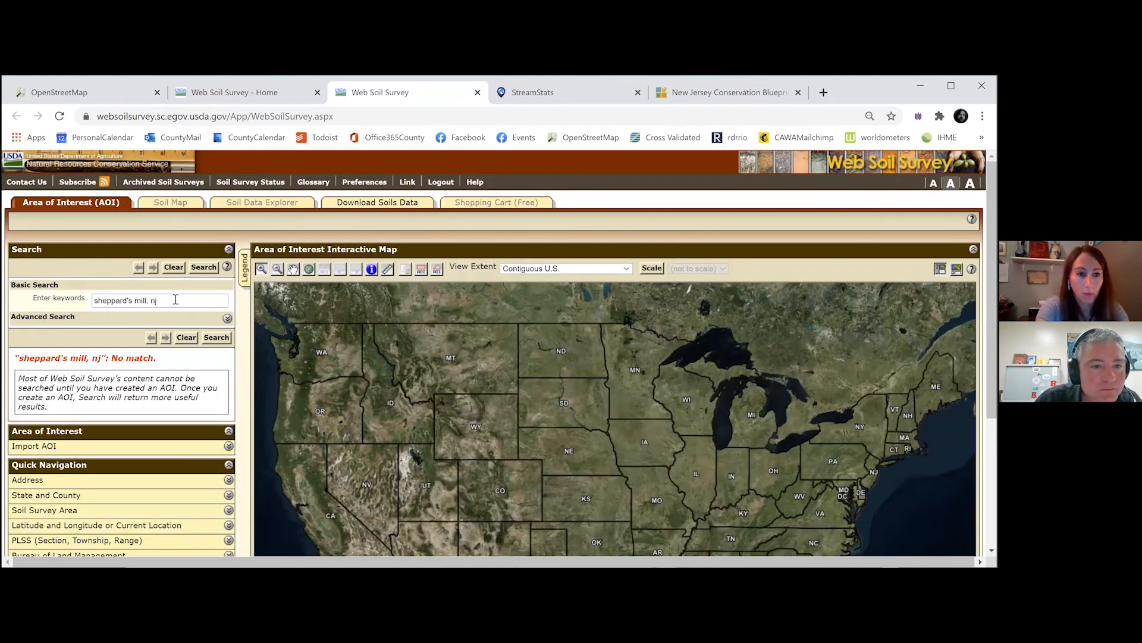
- Repeat the keyword search with the spelling "sheppards mill, nj"
double_click(113, 301)
type("sheppards")
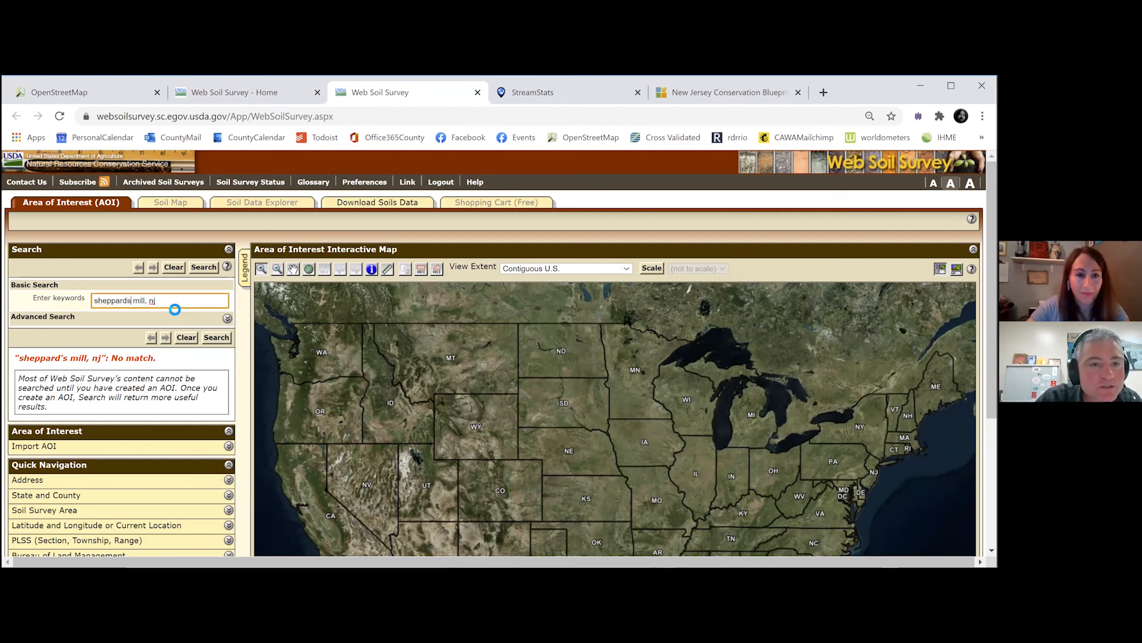
key("Return")
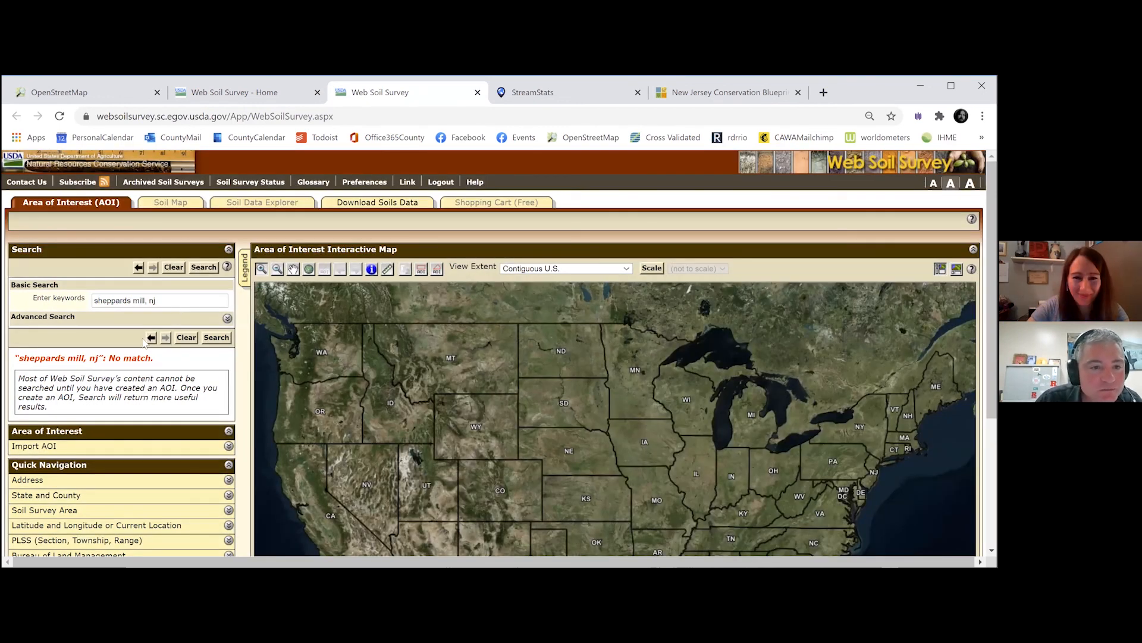
- Navigate the interactive map to southwestern New Jersey, around Salem and Cumberland counties east of the Delaware River
scroll(145, 342, "down", 2)
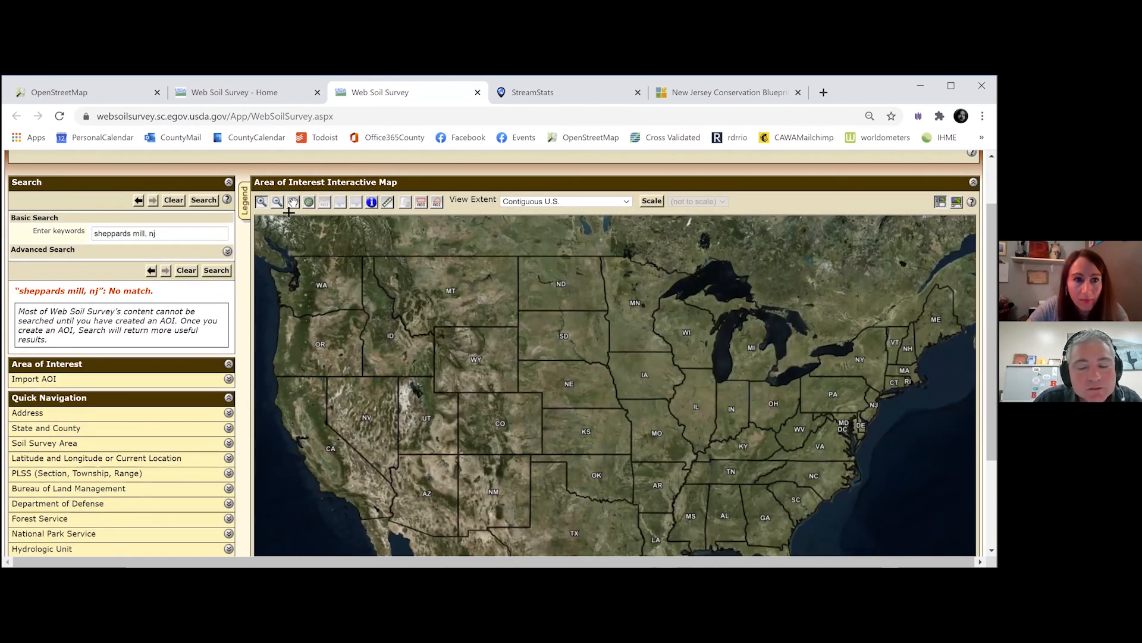
left_click(872, 415)
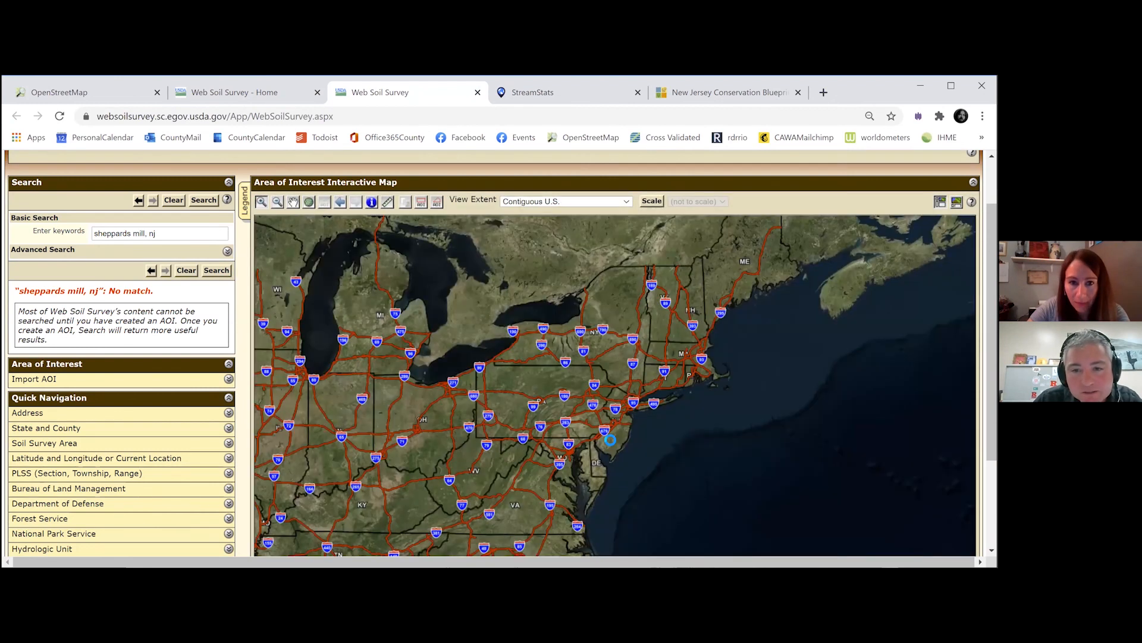
left_click(610, 440)
left_click(609, 443)
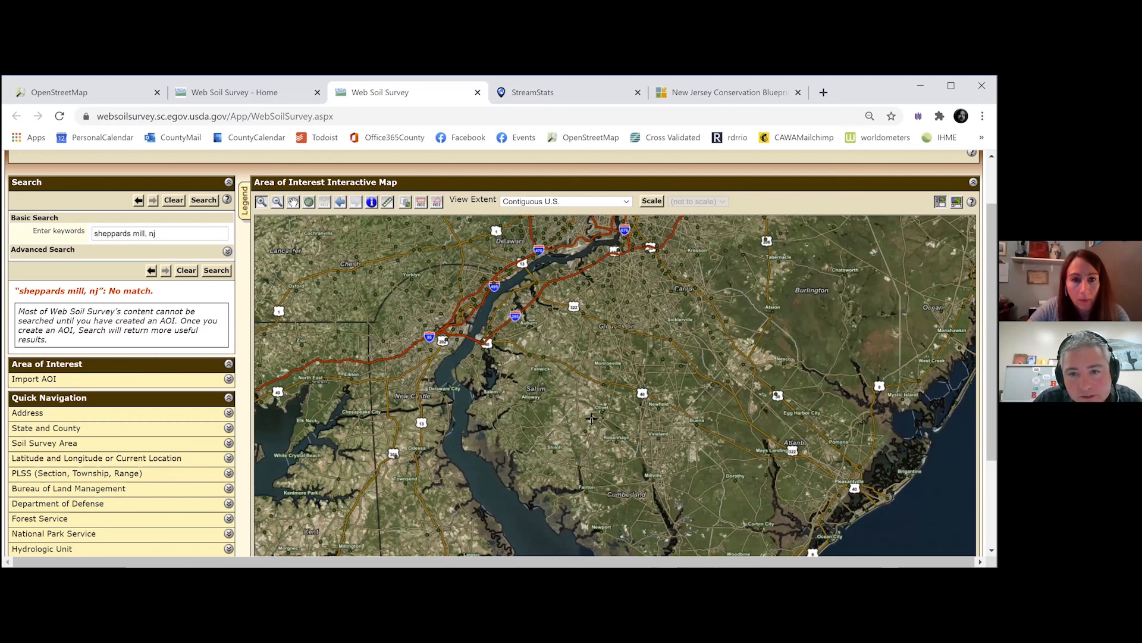
left_click(583, 416)
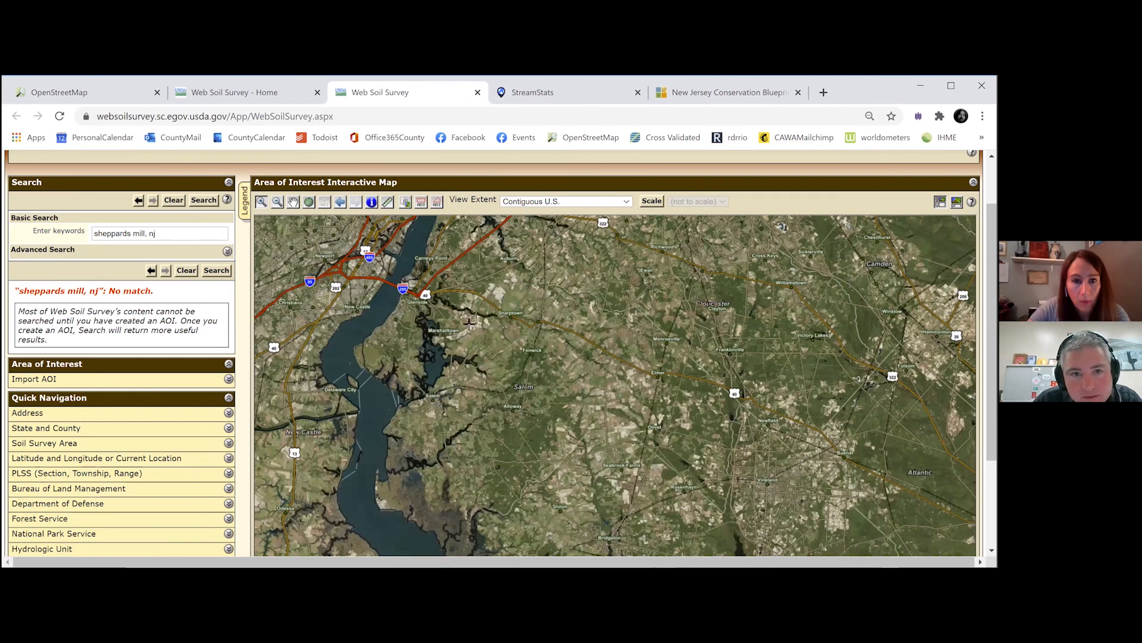
left_click(292, 202)
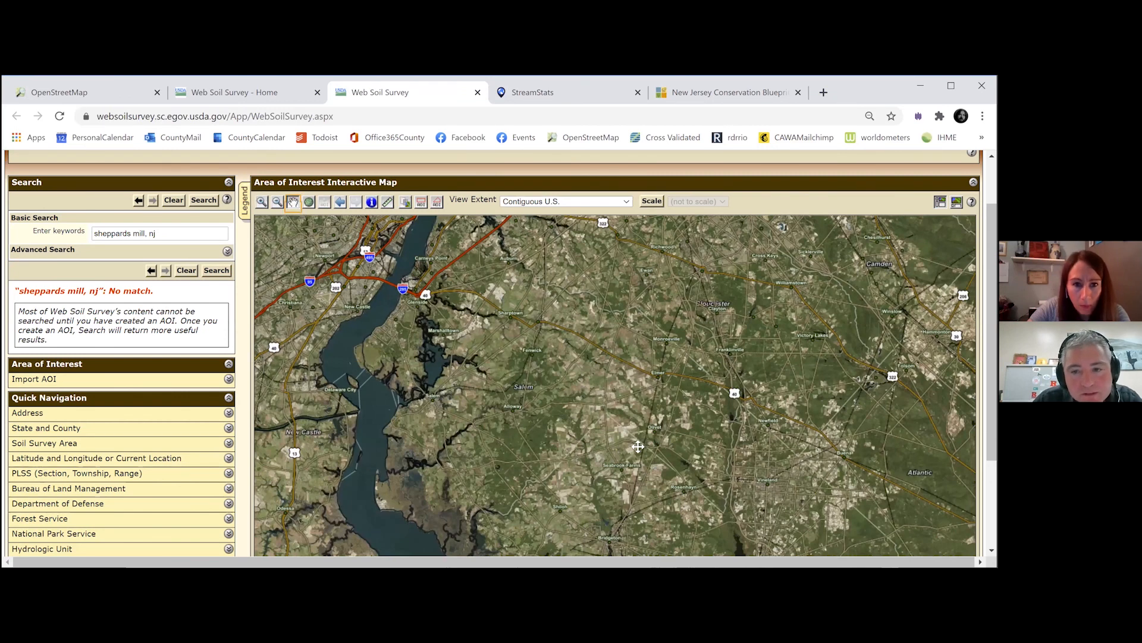
left_click_drag(712, 314, 714, 308)
scroll(684, 381, "up", 2)
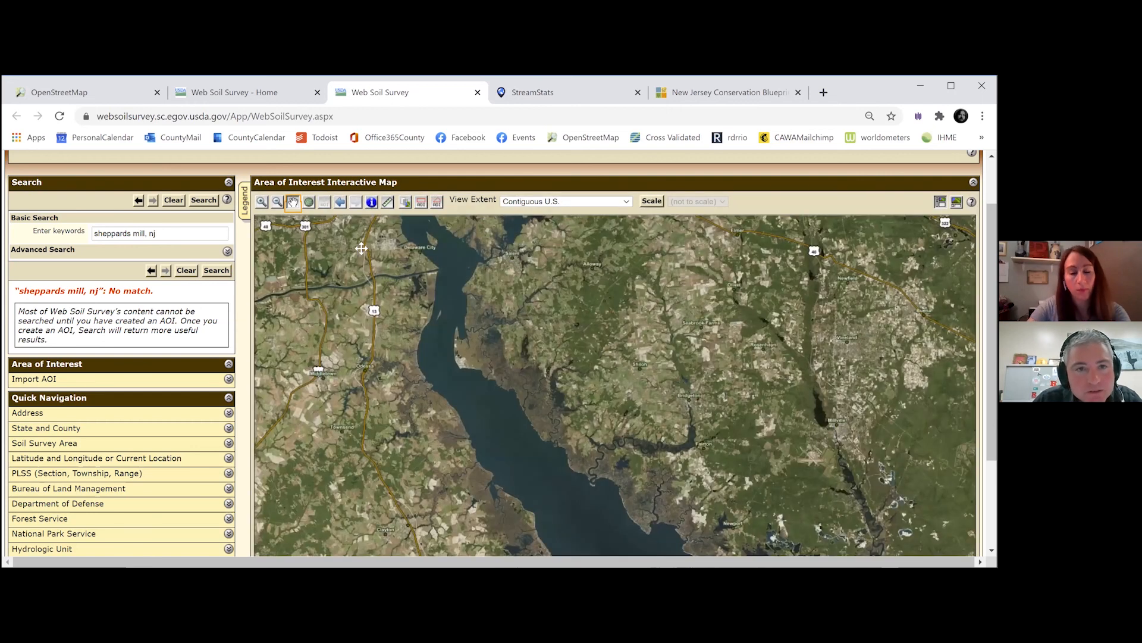
- Zoom in on the branching lake near Greenwich Rd in Cumberland County and center its southern end on the map
left_click(262, 201)
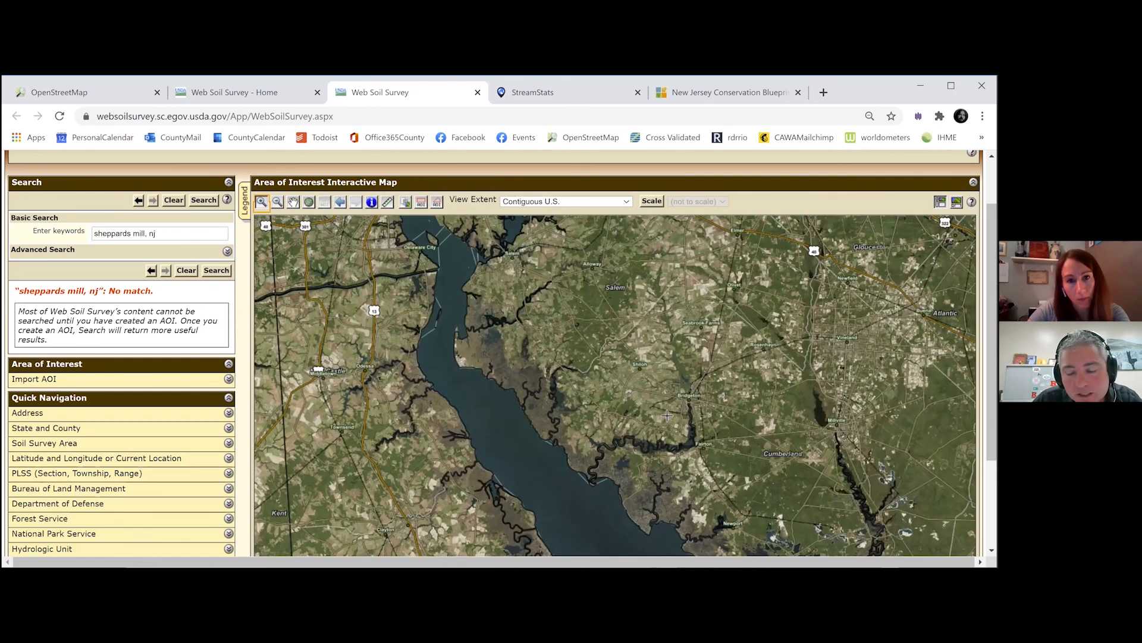
left_click(632, 413)
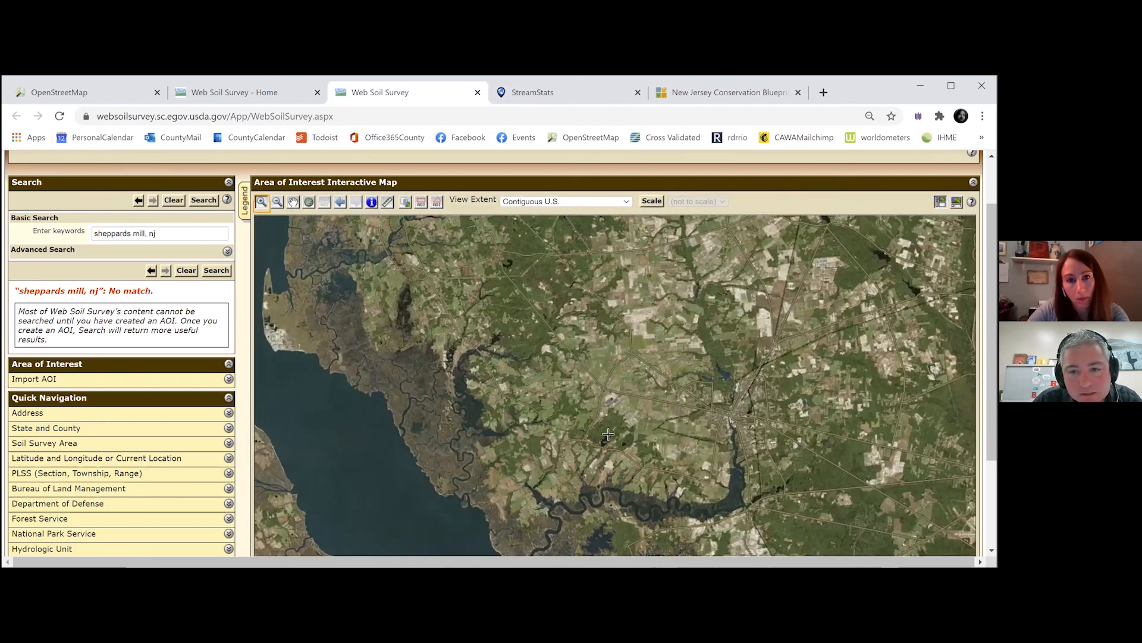
left_click(609, 434)
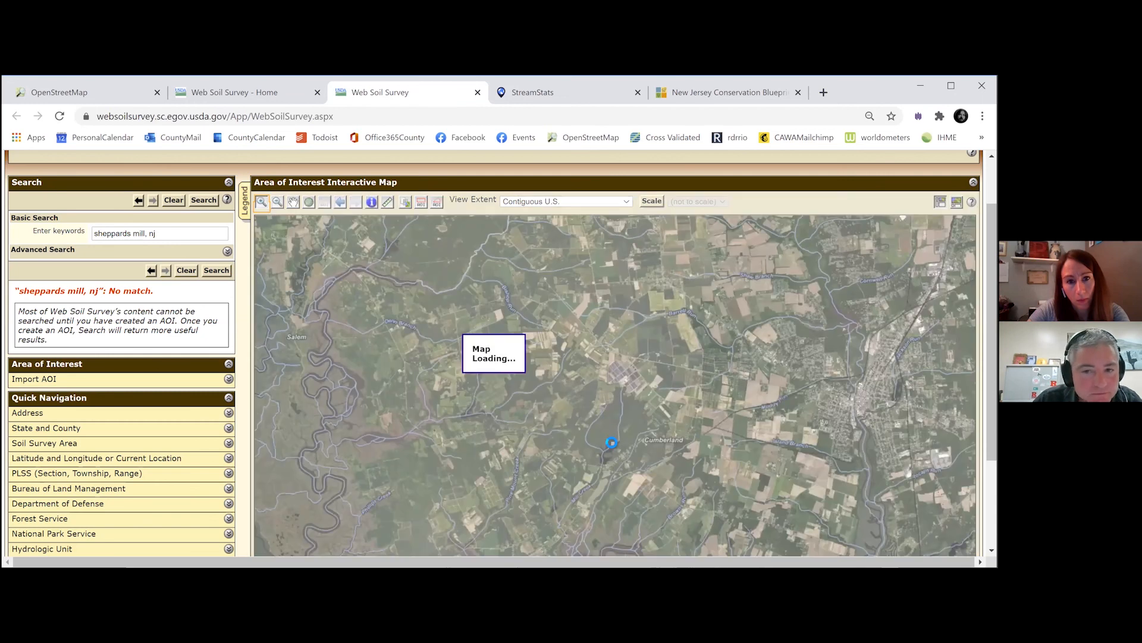
left_click(611, 443)
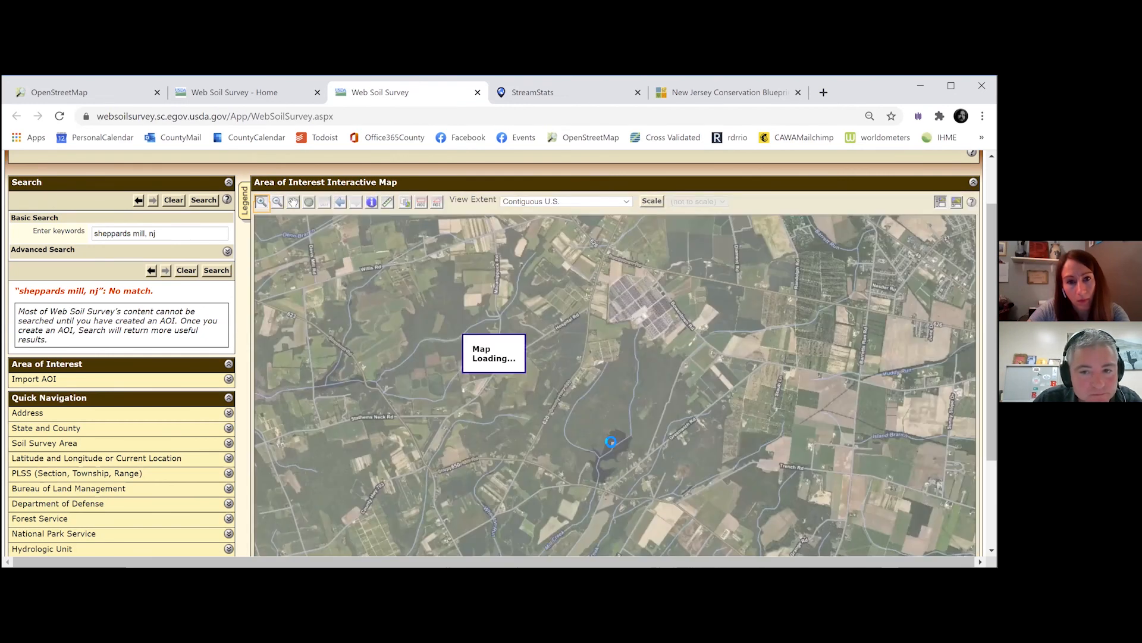
left_click(611, 441)
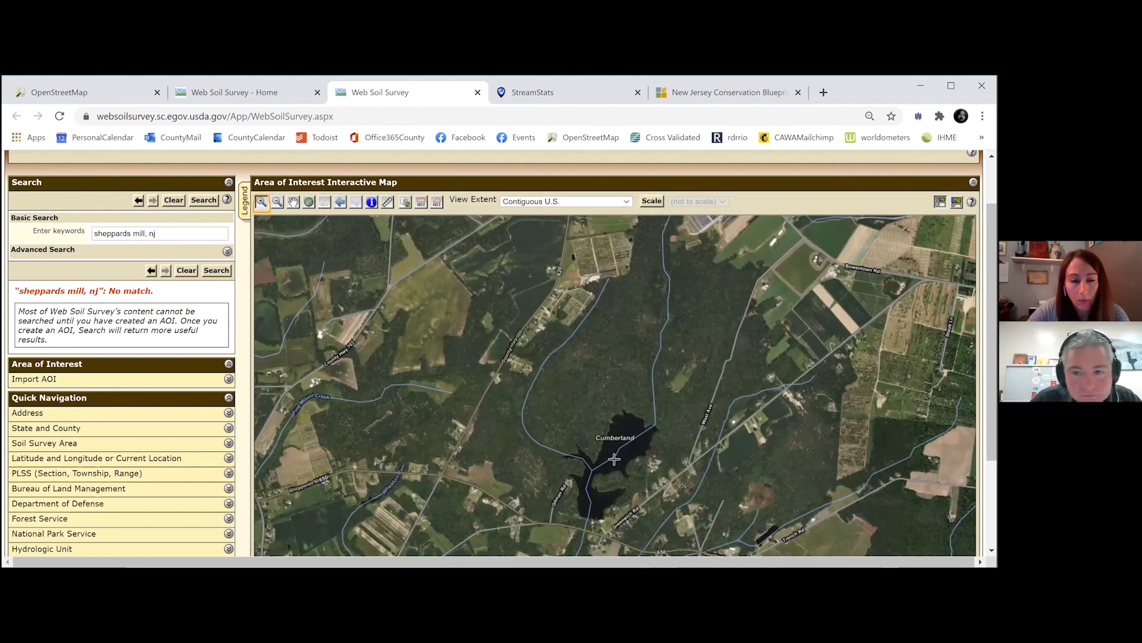
left_click(609, 464)
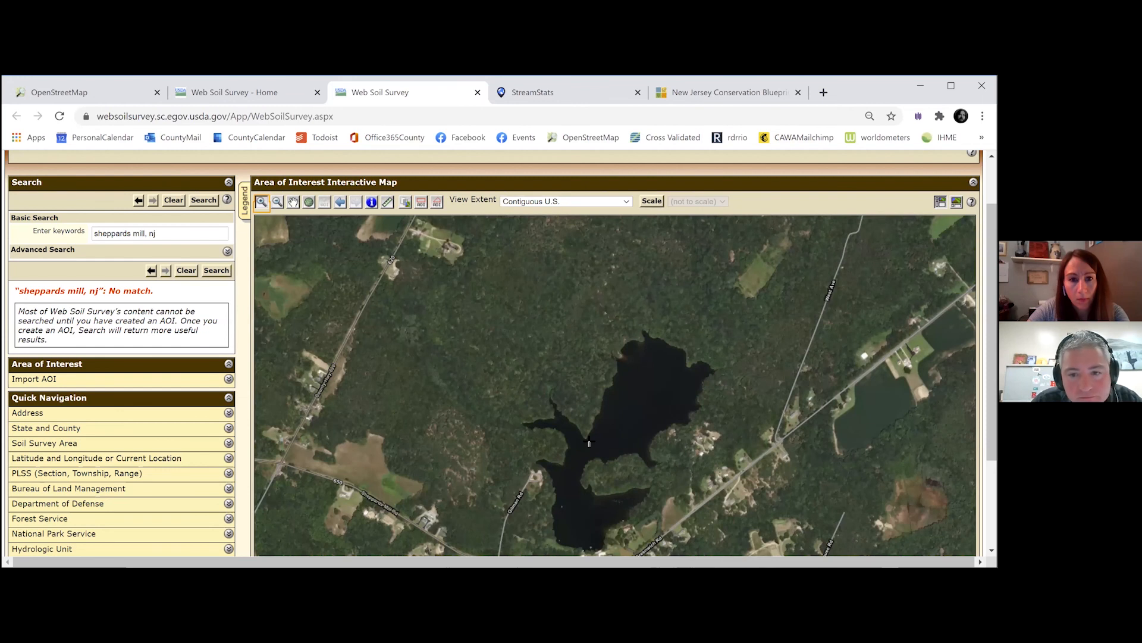
left_click(294, 202)
left_click_drag(573, 395, 559, 313)
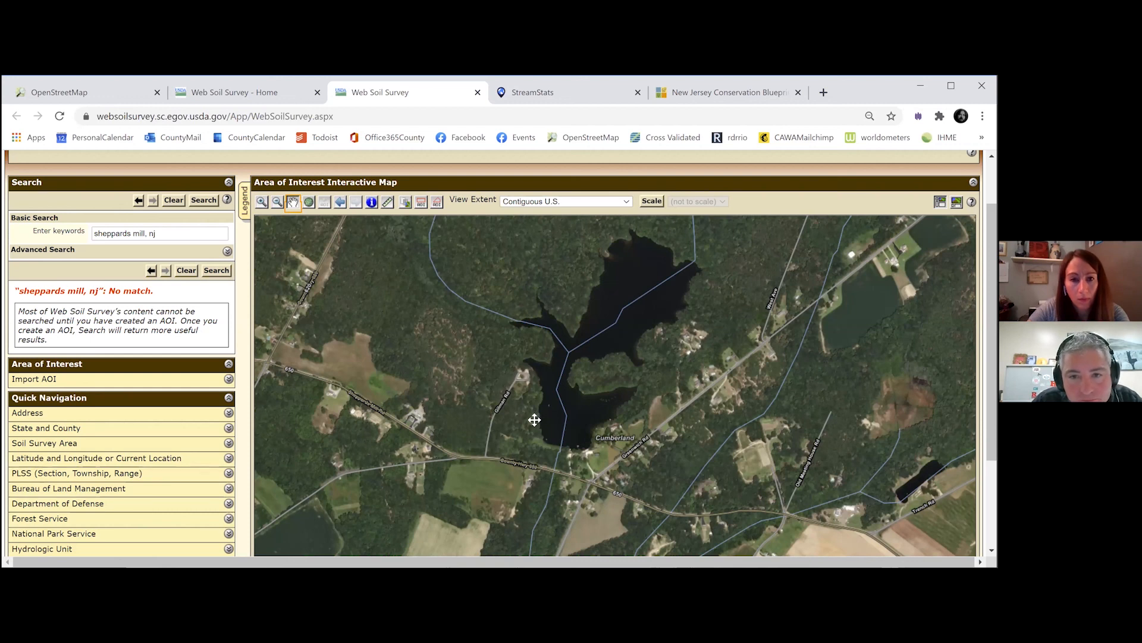
- Define a rectangular area of interest of about 46 acres over the lake's southern part and display its soil map
left_click(421, 202)
left_click_drag(493, 359, 621, 471)
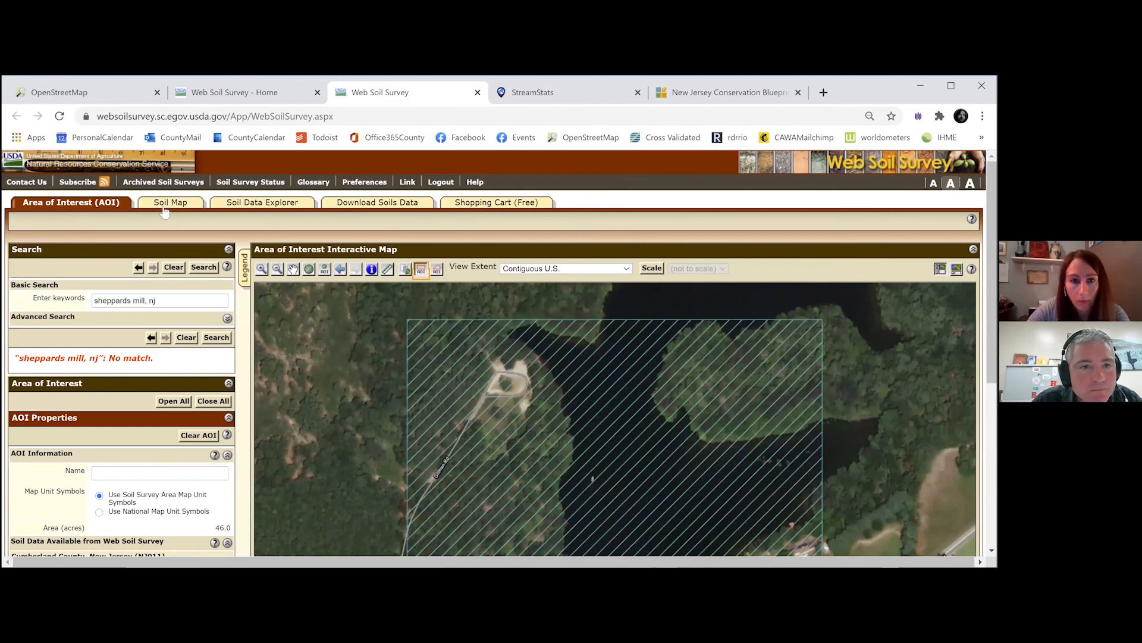
left_click(167, 202)
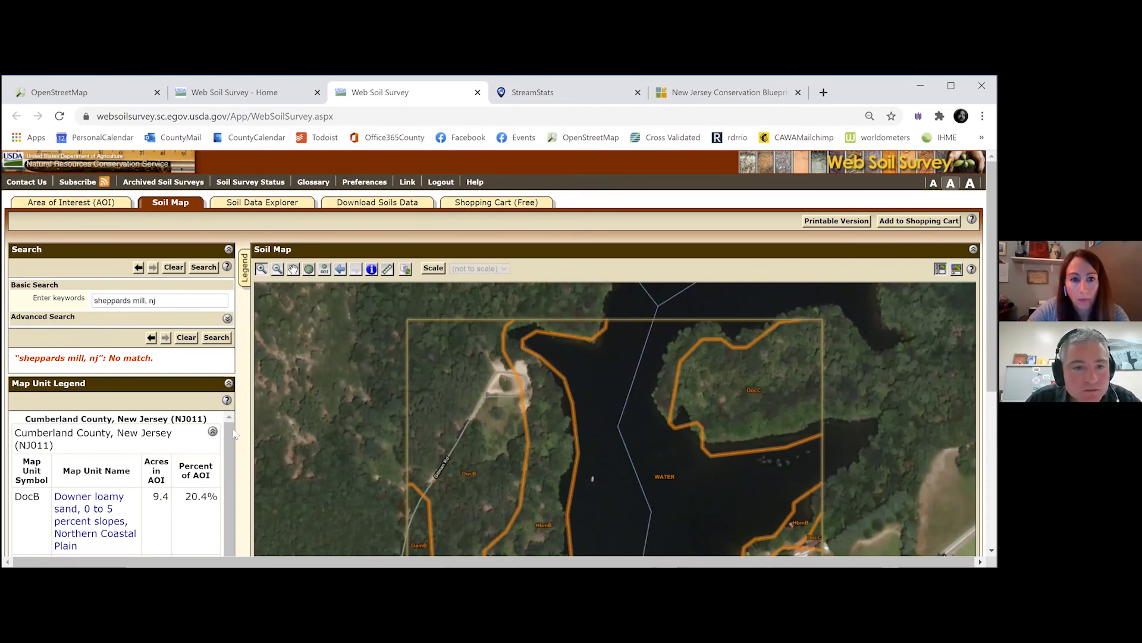
- Review the map unit legend and read the full description of the DocB Downer loamy sand unit, closing the report when finished
scroll(230, 452, "down", 1)
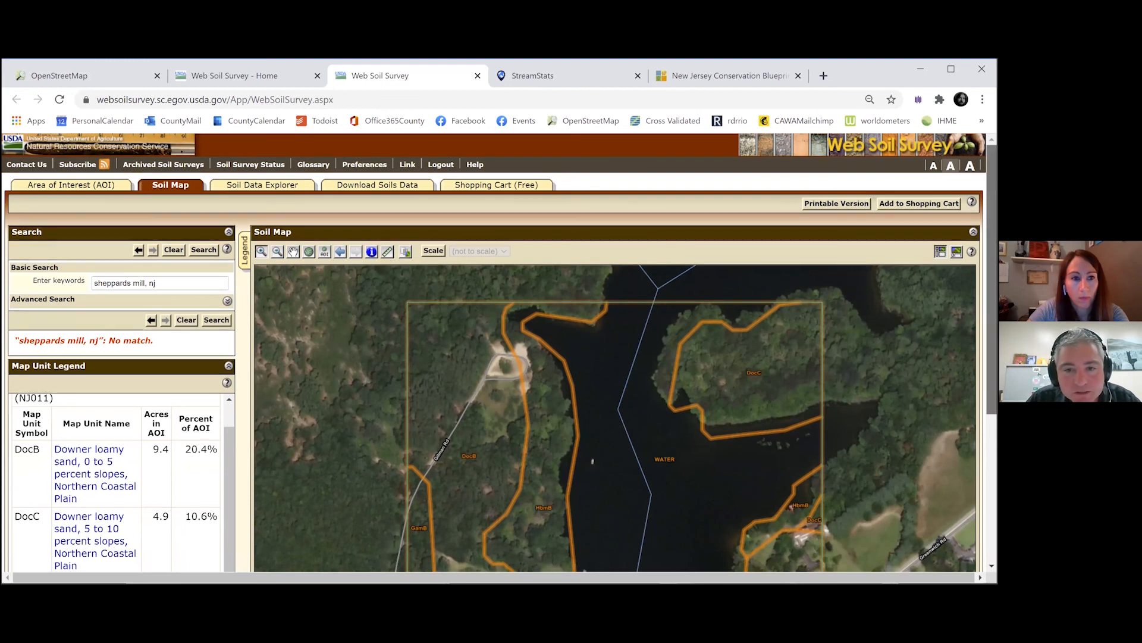
scroll(602, 471, "down", 2)
scroll(616, 352, "down", 1)
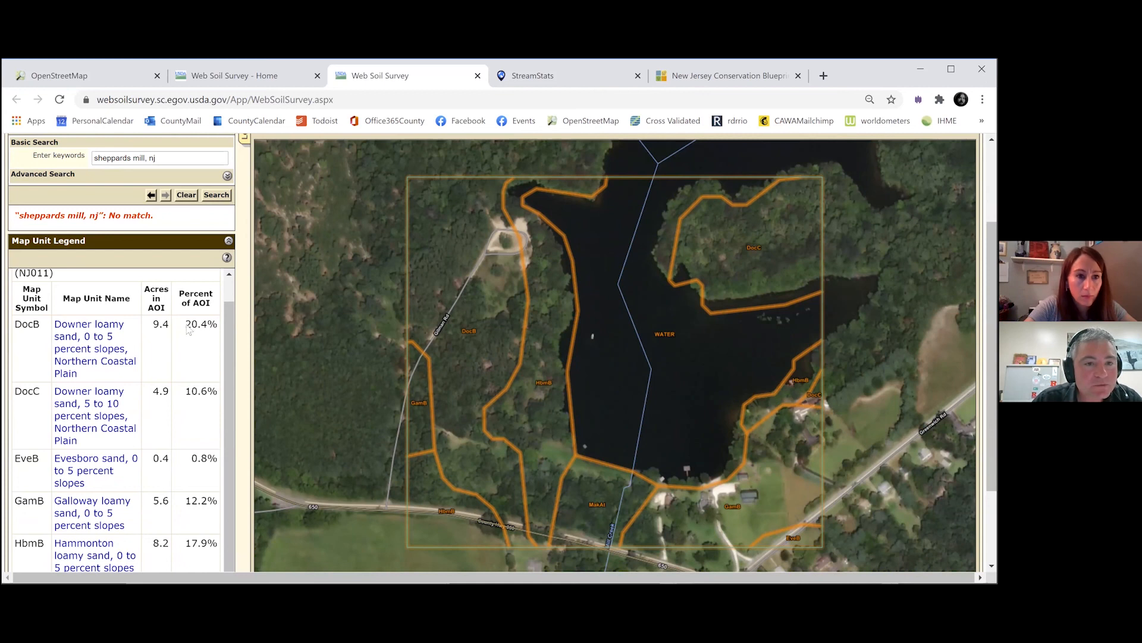
left_click(98, 334)
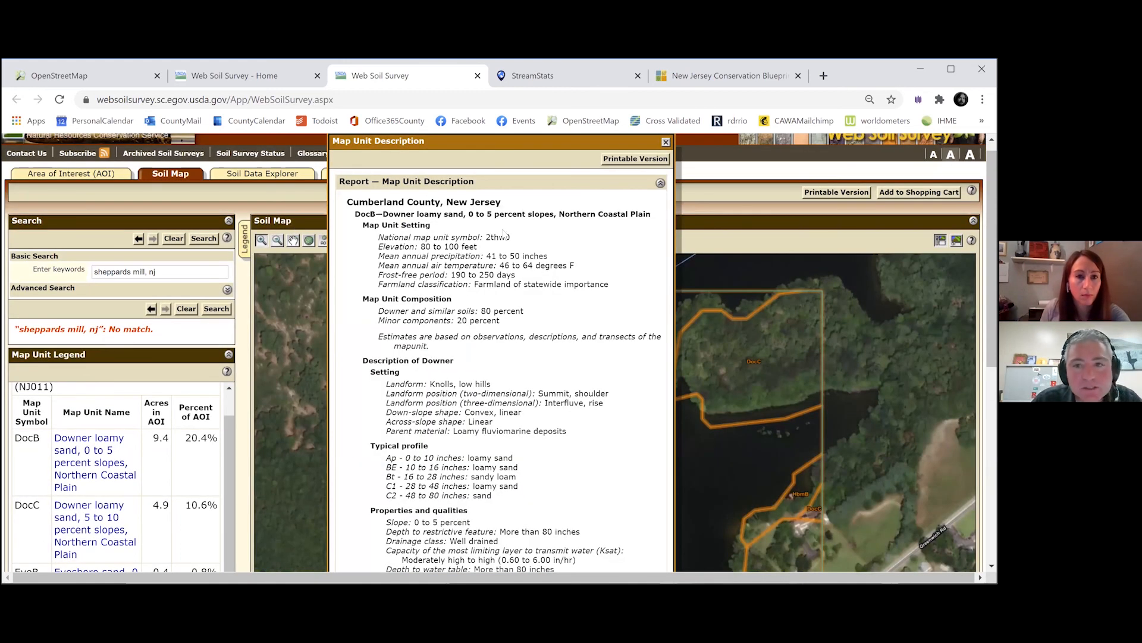
scroll(600, 326, "down", 2)
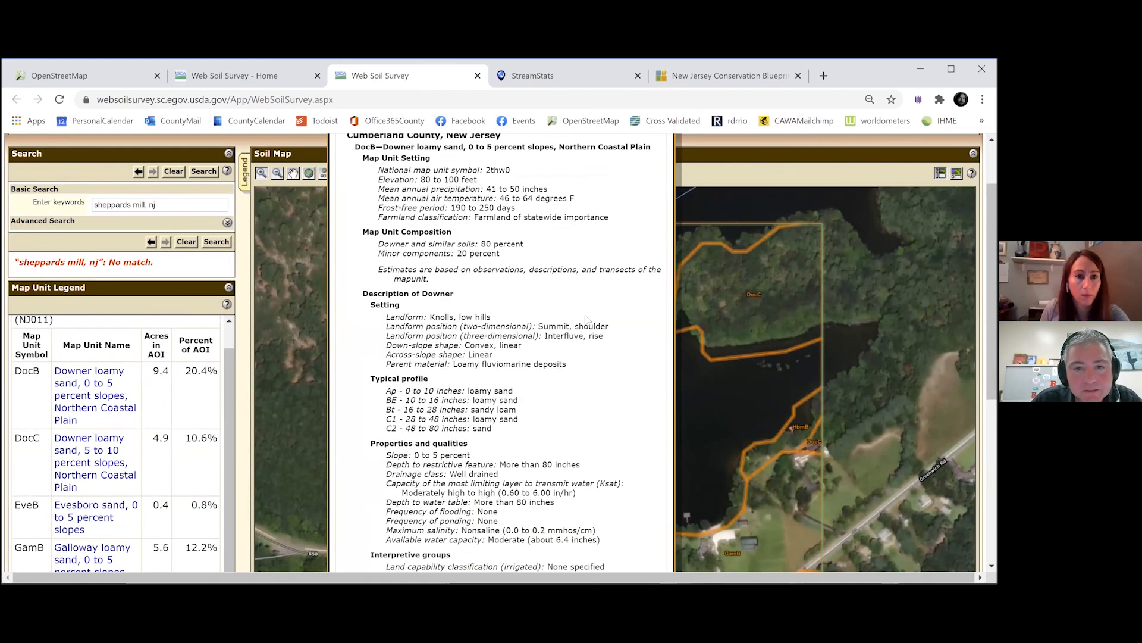
scroll(587, 317, "down", 2)
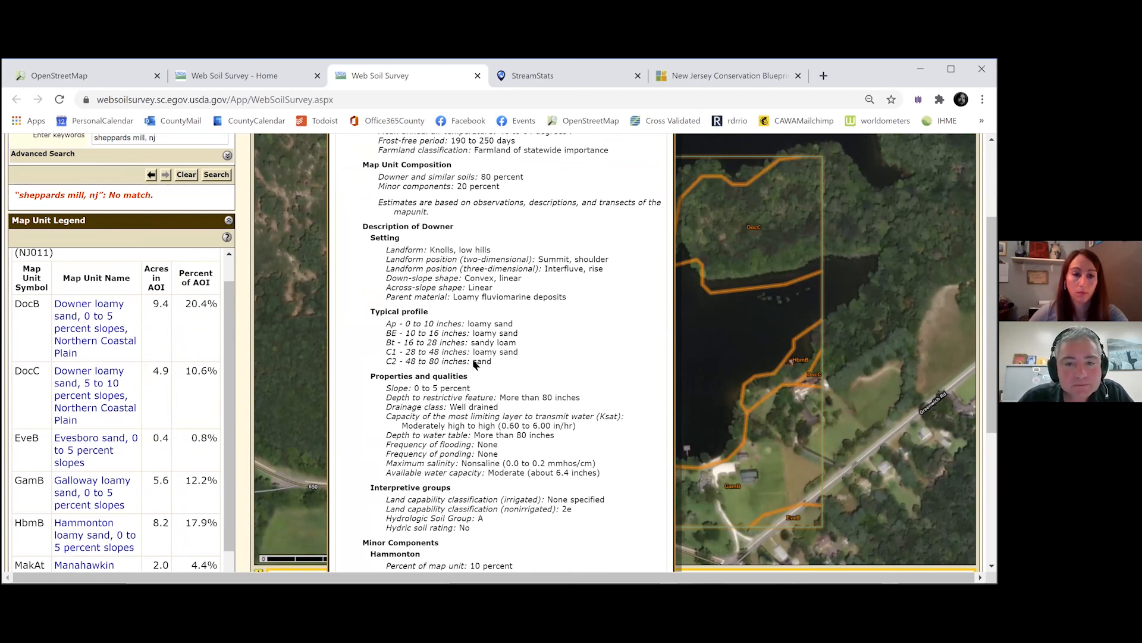
scroll(476, 364, "down", 1)
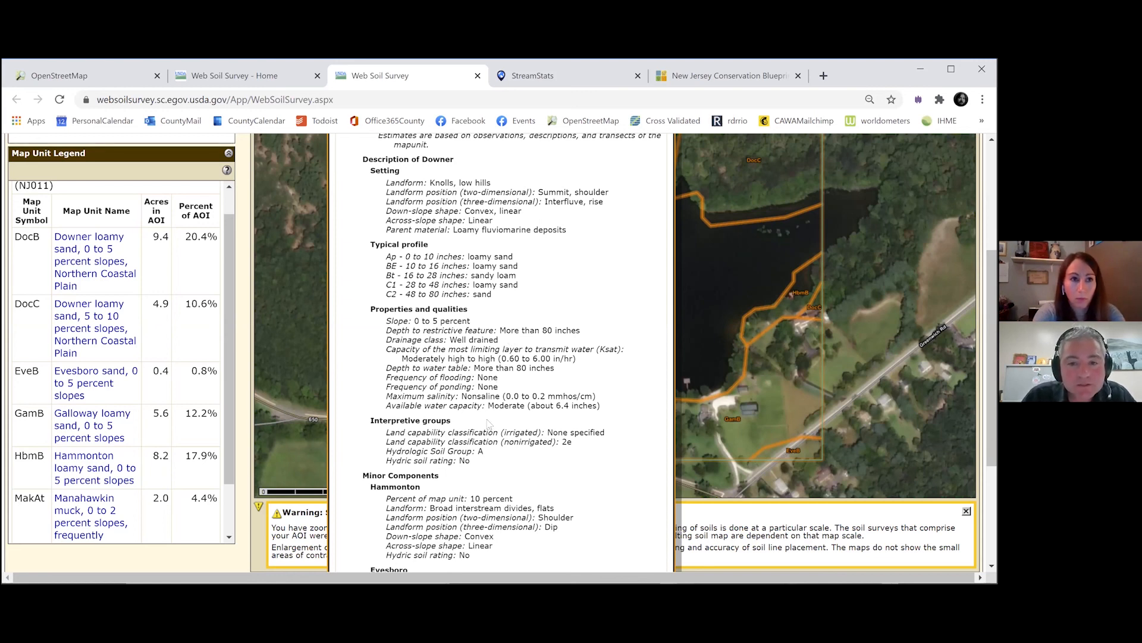
scroll(496, 411, "down", 2)
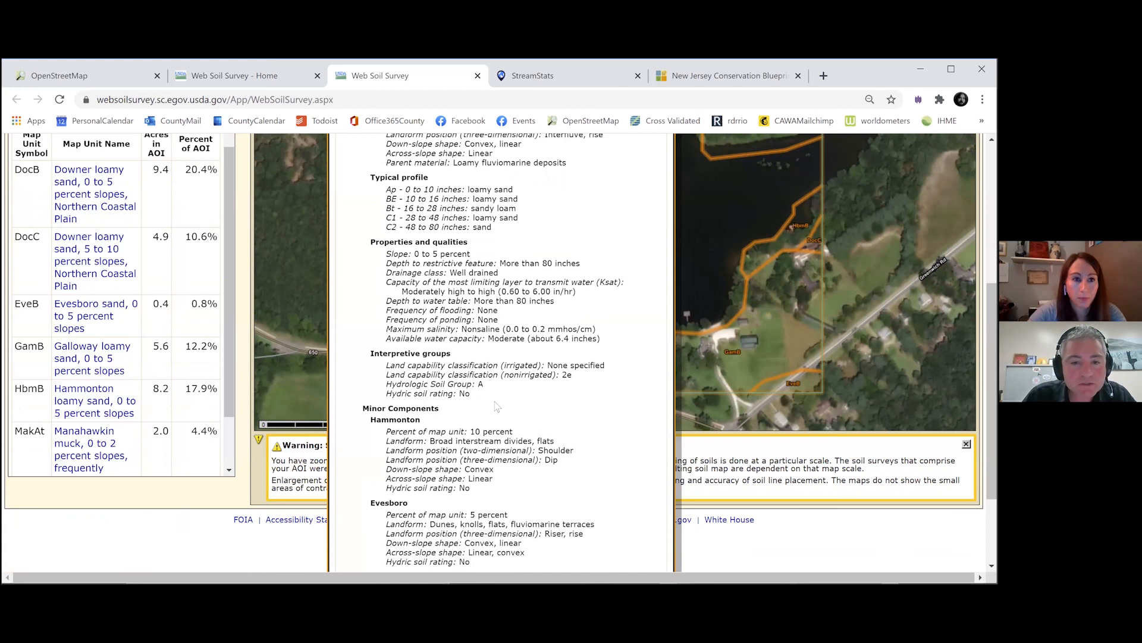
scroll(497, 406, "down", 2)
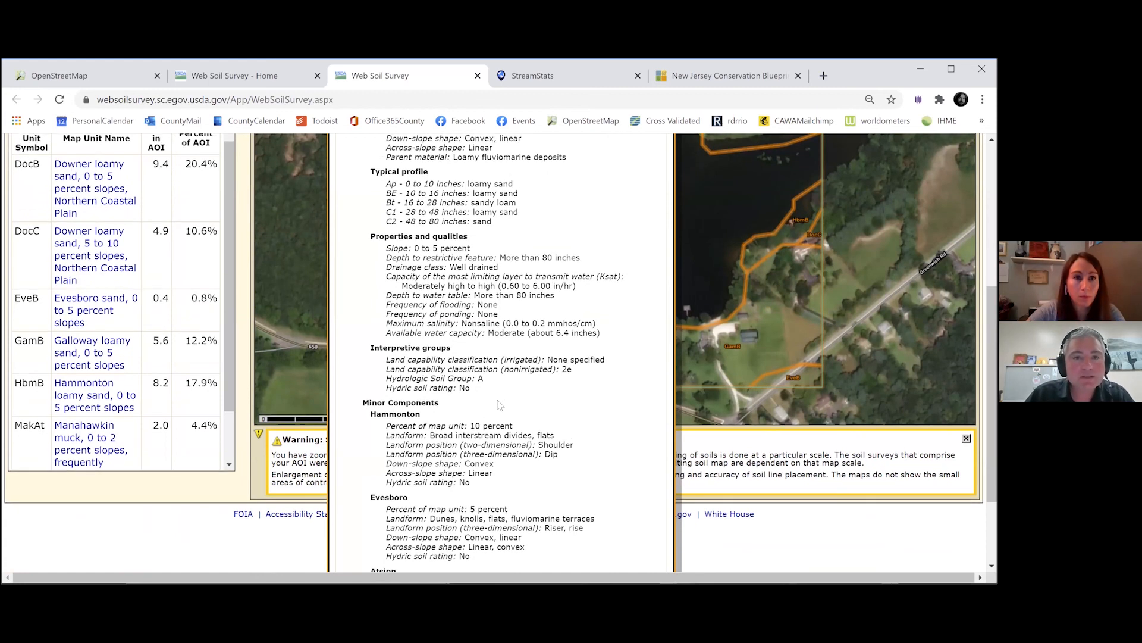
scroll(499, 405, "up", 1)
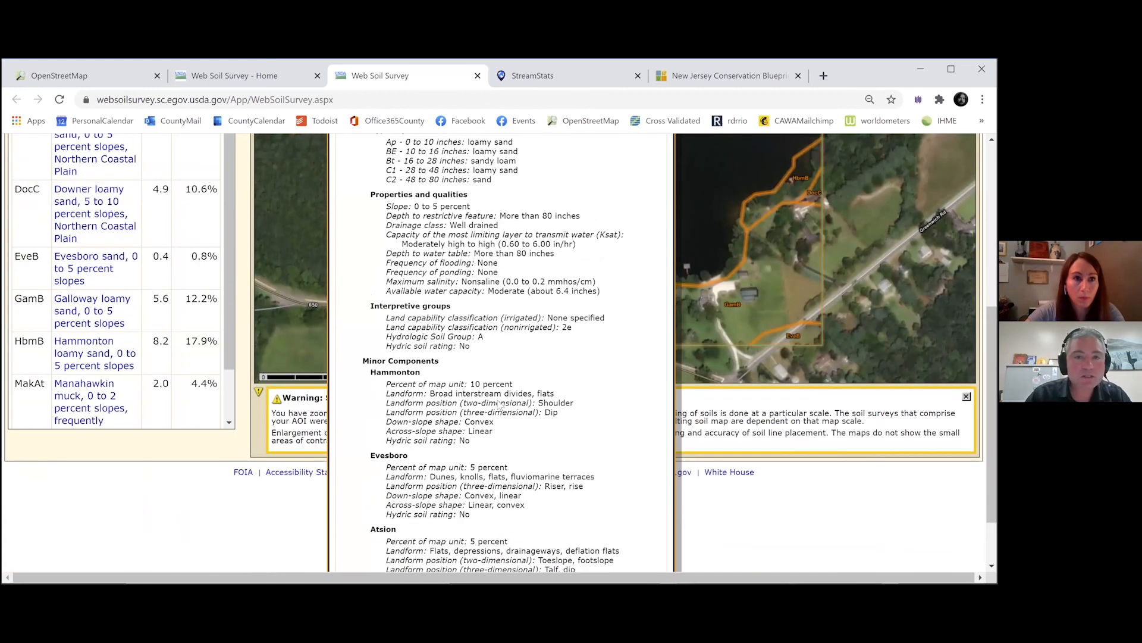
scroll(499, 406, "up", 1)
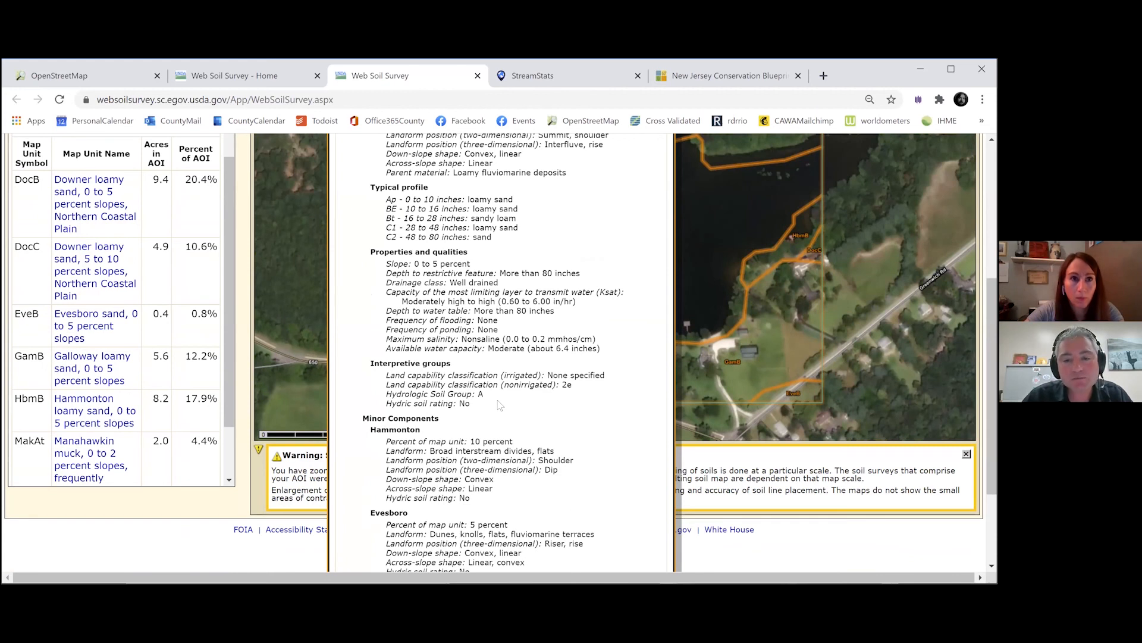
scroll(500, 405, "up", 1)
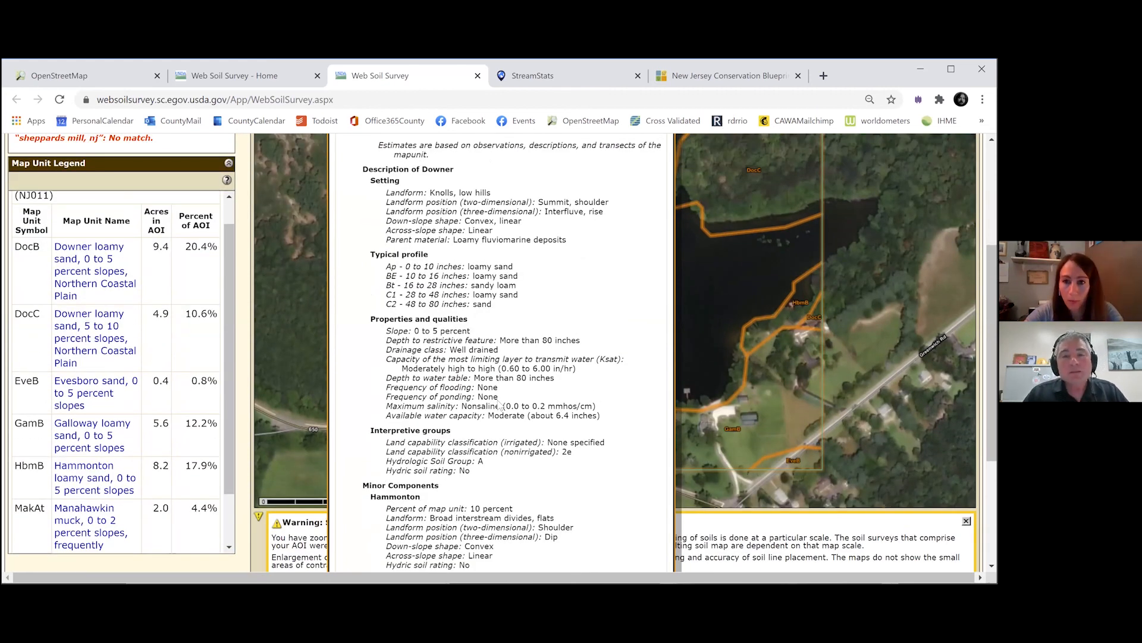
scroll(666, 365, "up", 2)
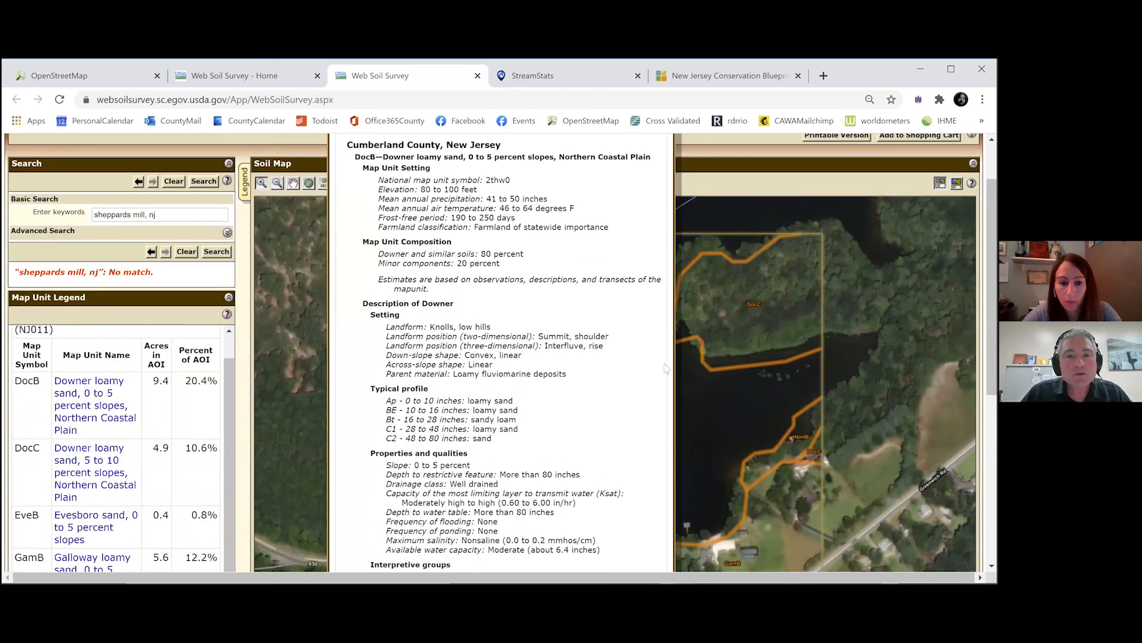
scroll(666, 368, "up", 1)
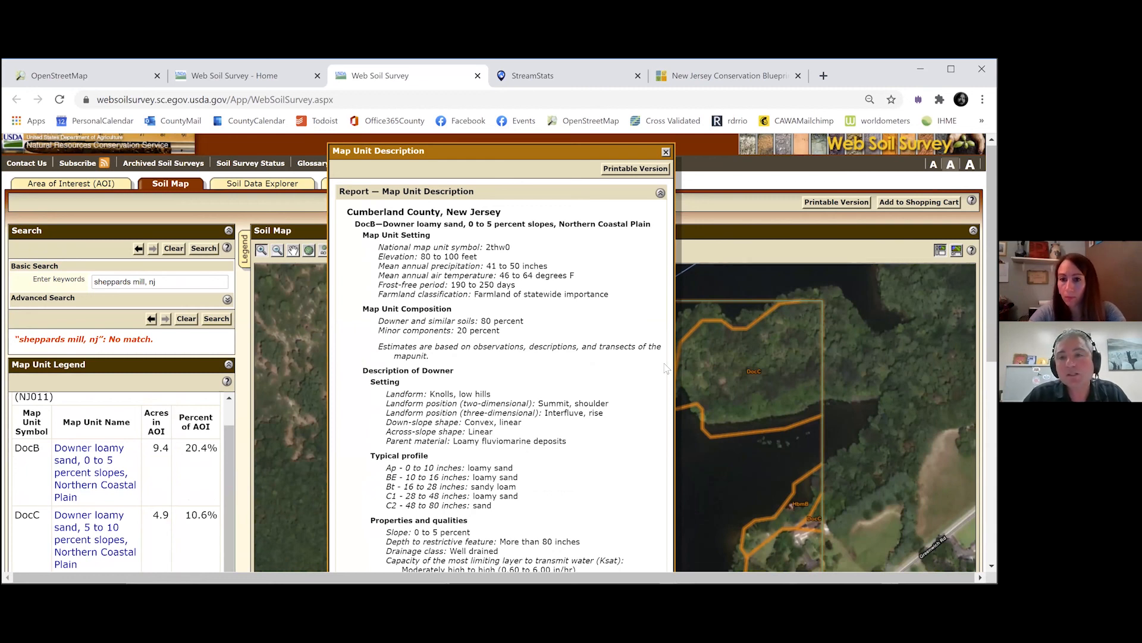
left_click(667, 152)
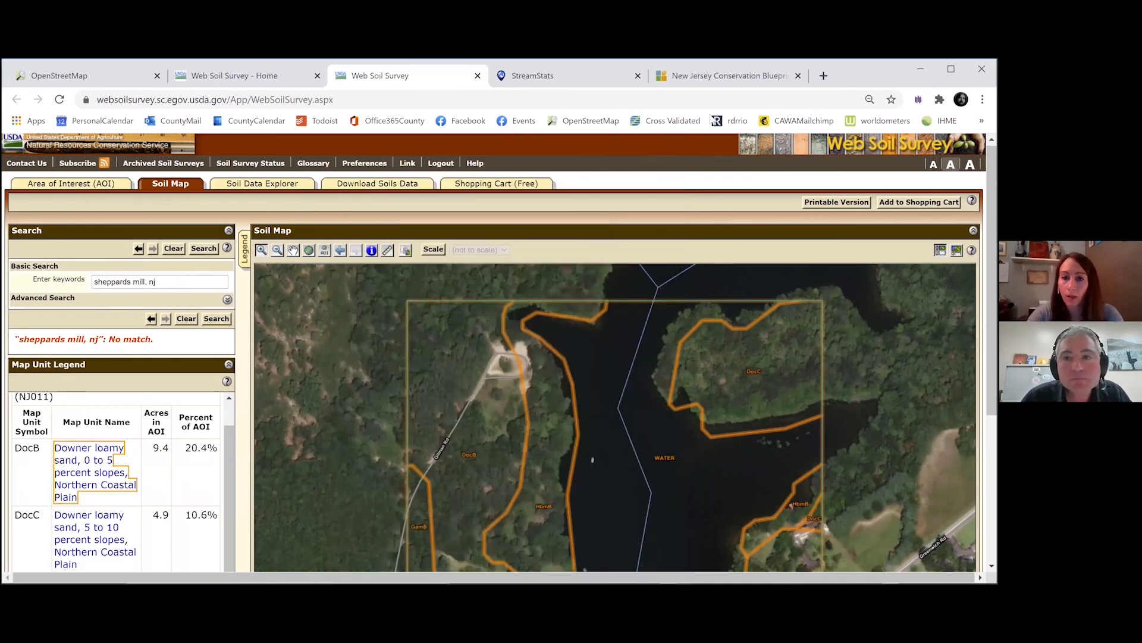
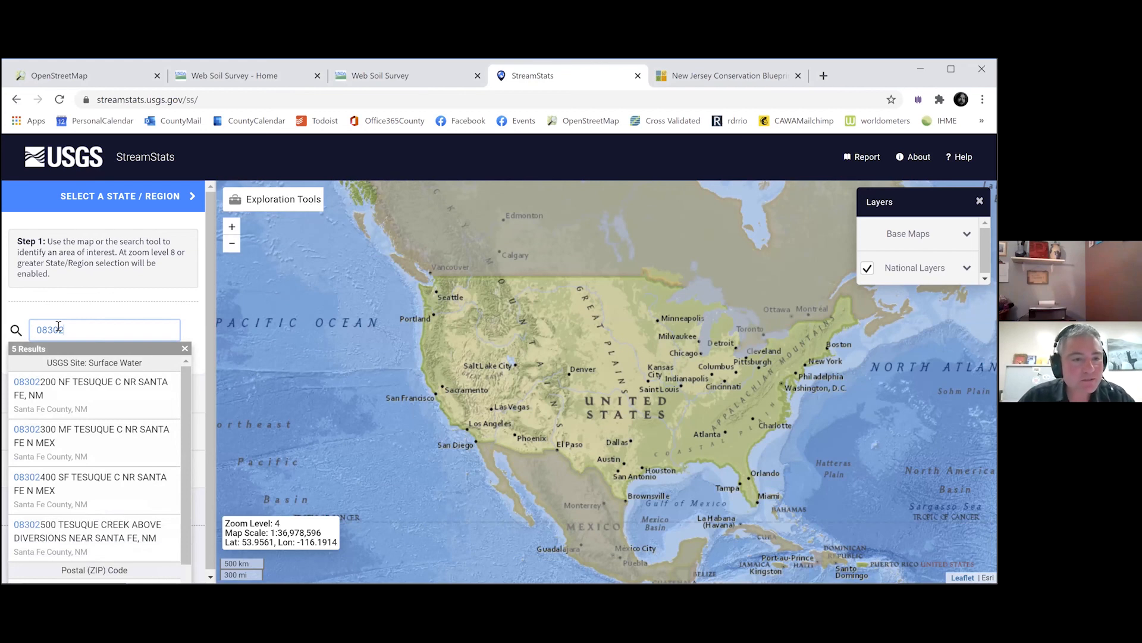
- Locate the postal ZIP code result 08302 Bridgeton in Cumberland County, NJ on the map and dismiss its location popup
scroll(90, 506, "down", 1)
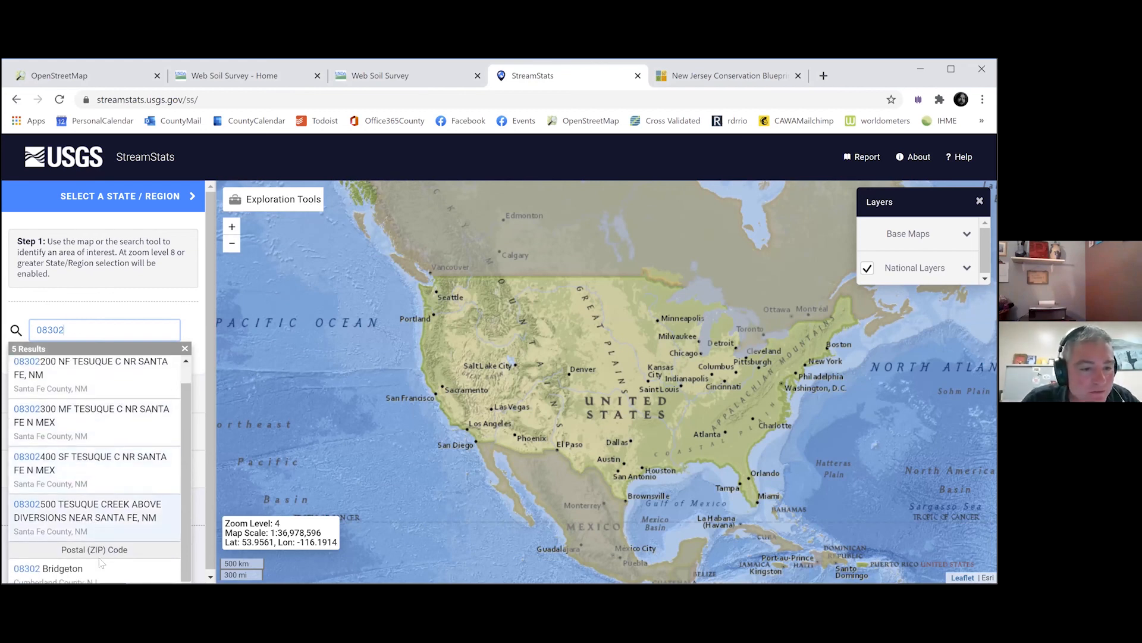
left_click(102, 570)
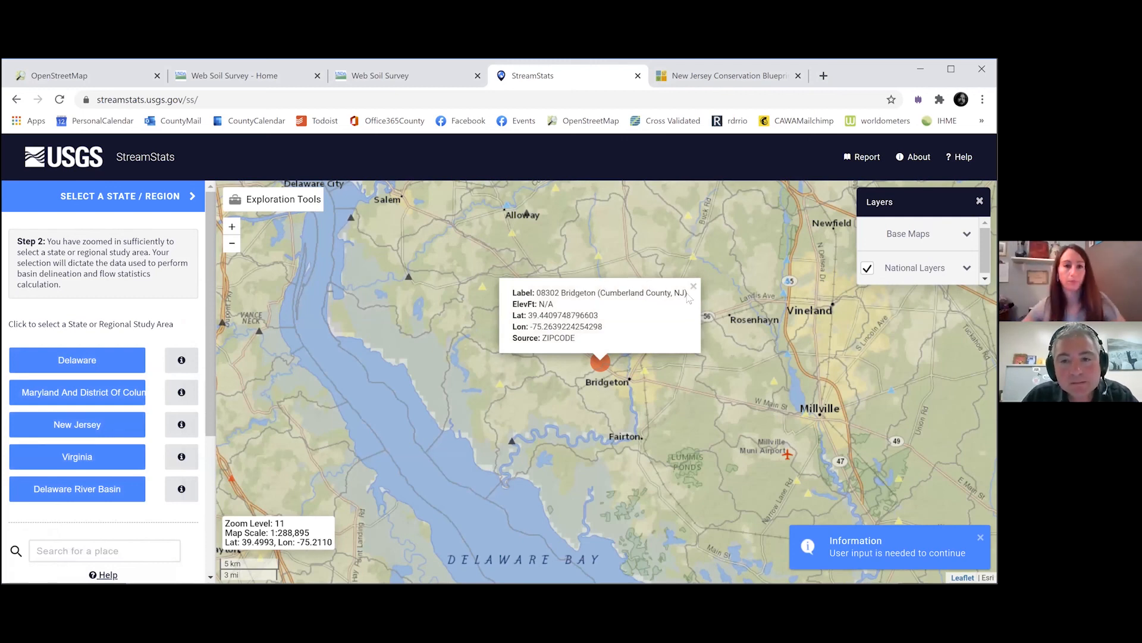
left_click(692, 288)
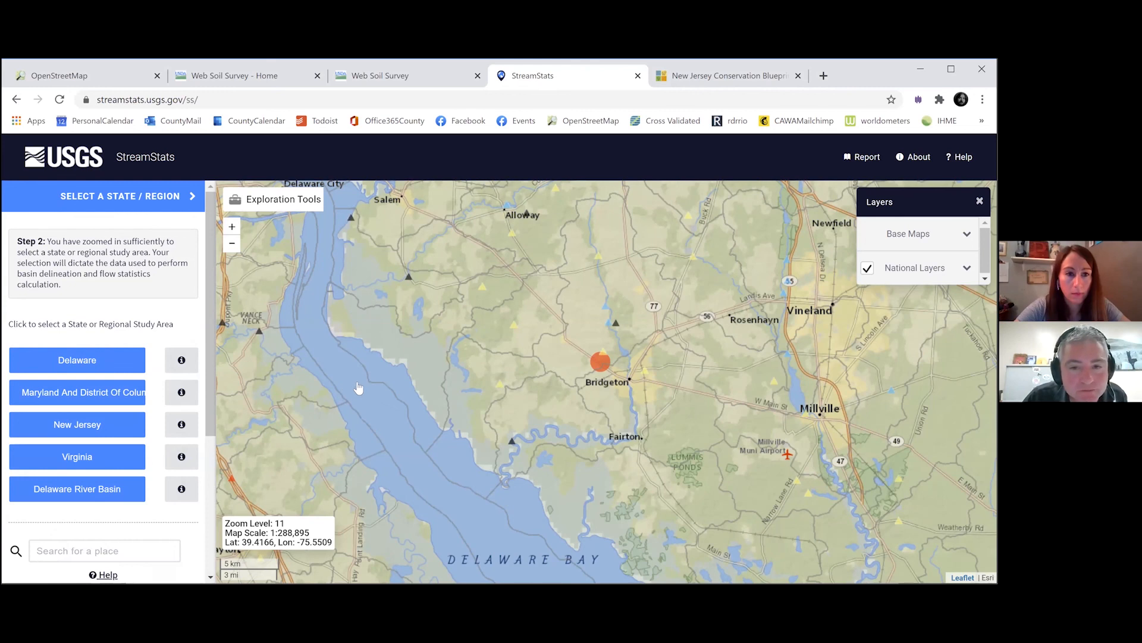
- Zoom in on the southern end of Sunset Lake, where the Cohansey River leaves it near W Park Dr
scroll(436, 380, "up", 3)
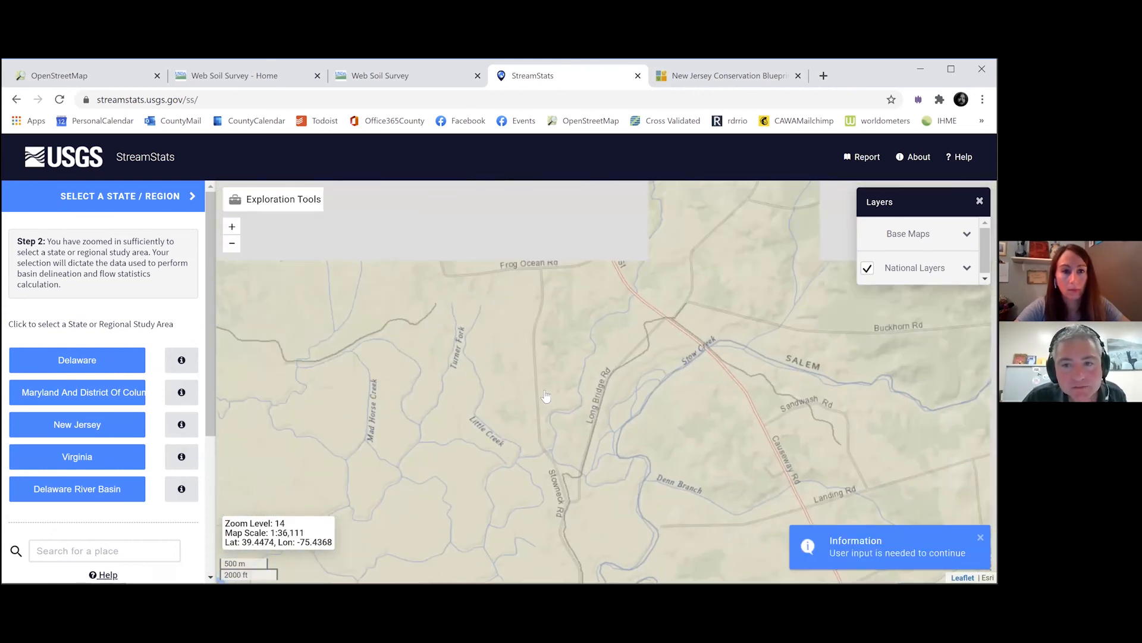
scroll(545, 395, "down", 3)
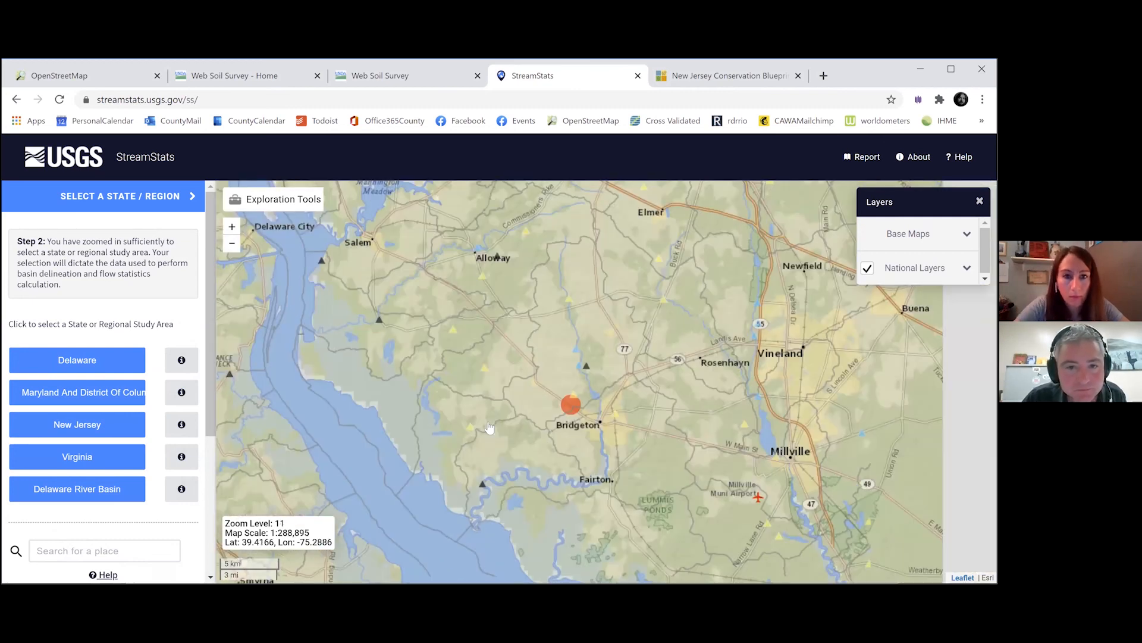
scroll(498, 437, "up", 3)
left_click_drag(587, 218, 625, 428)
scroll(625, 428, "up", 2)
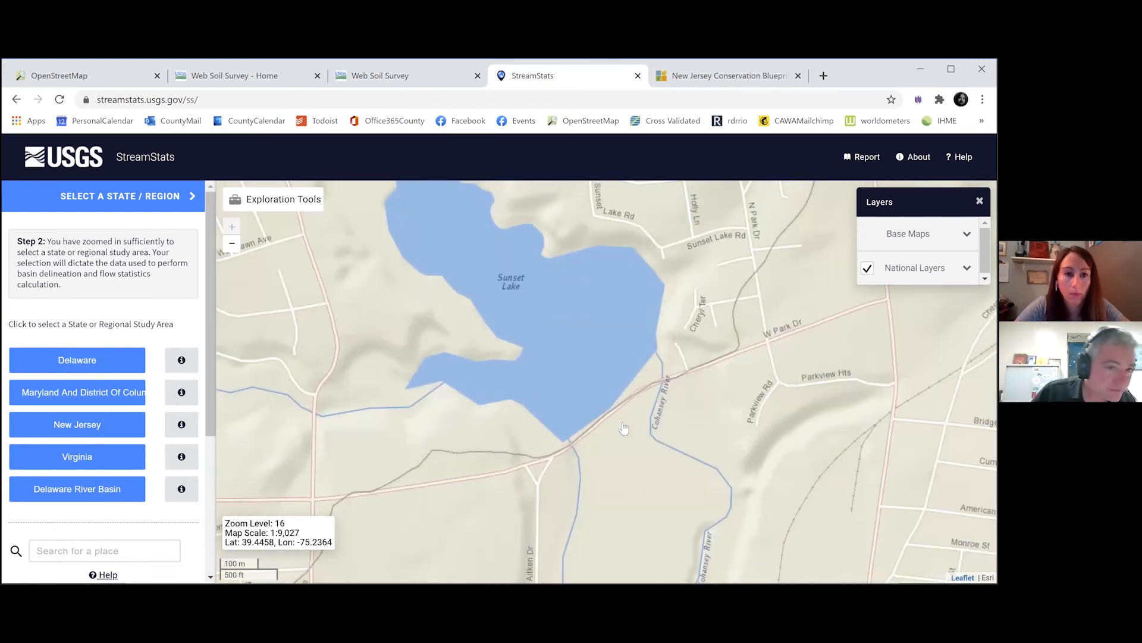
- Choose New Jersey as the study region and try to delineate a basin from the stream cell at Sunset Lake's southeastern outlet
left_click(77, 424)
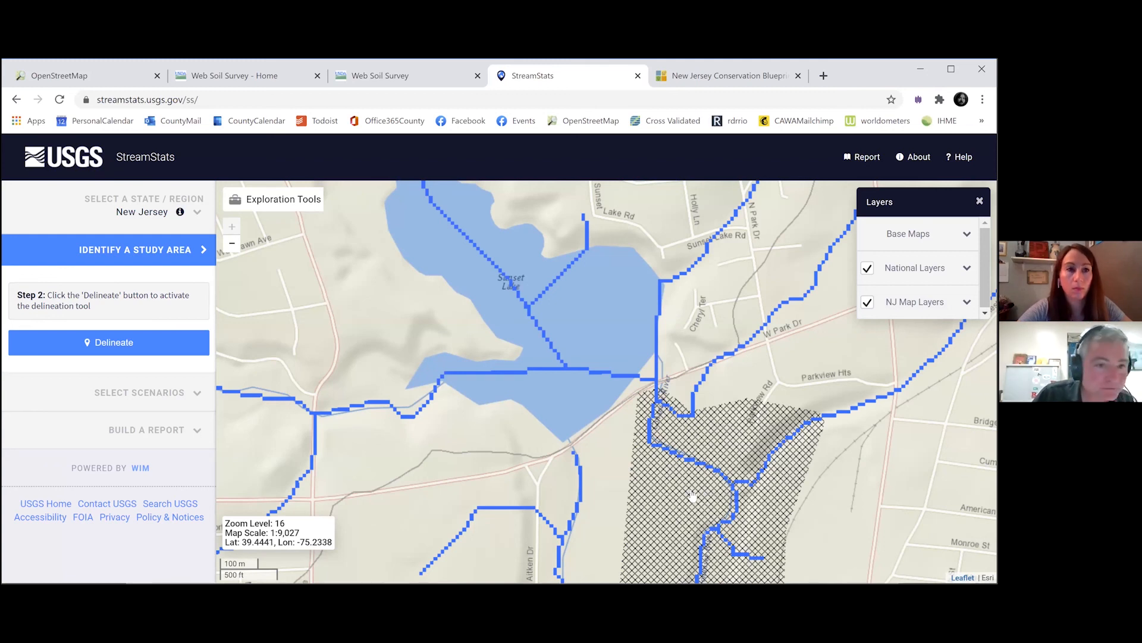
left_click(109, 350)
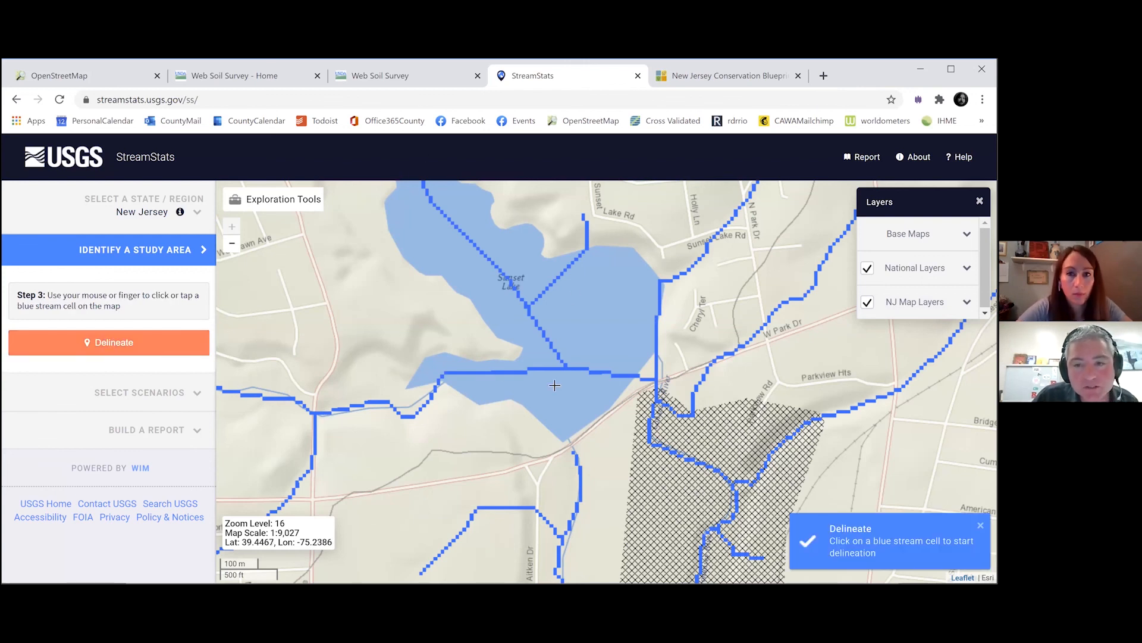
left_click(657, 378)
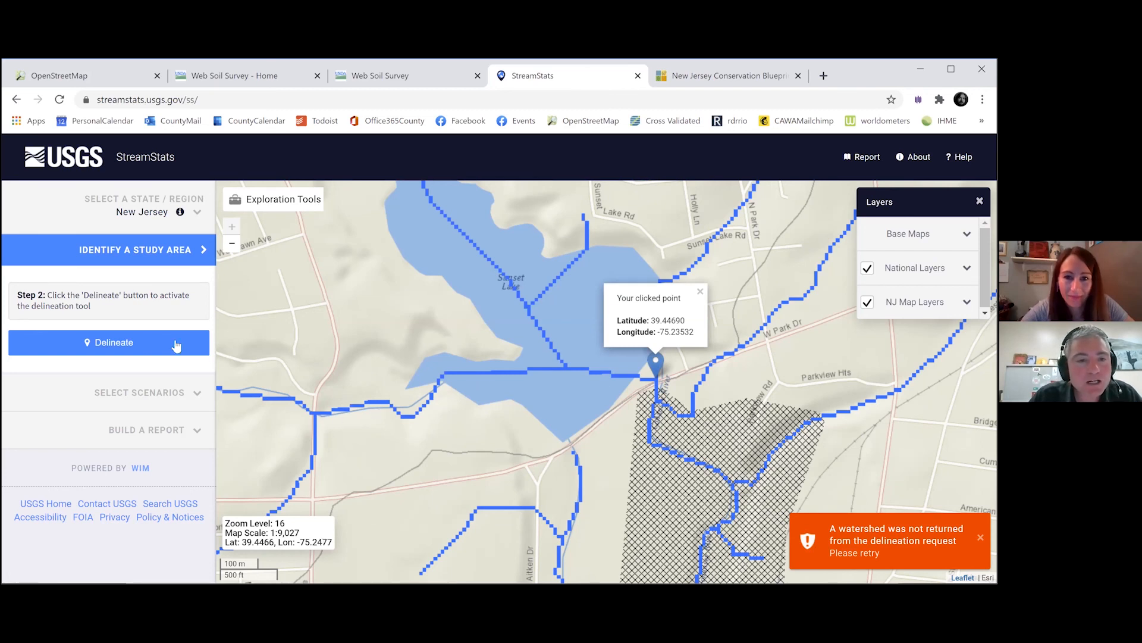
- Delineate the basin from the stream cell just below Sunset Lake's southeastern outlet and proceed to the scenario selection
left_click(150, 344)
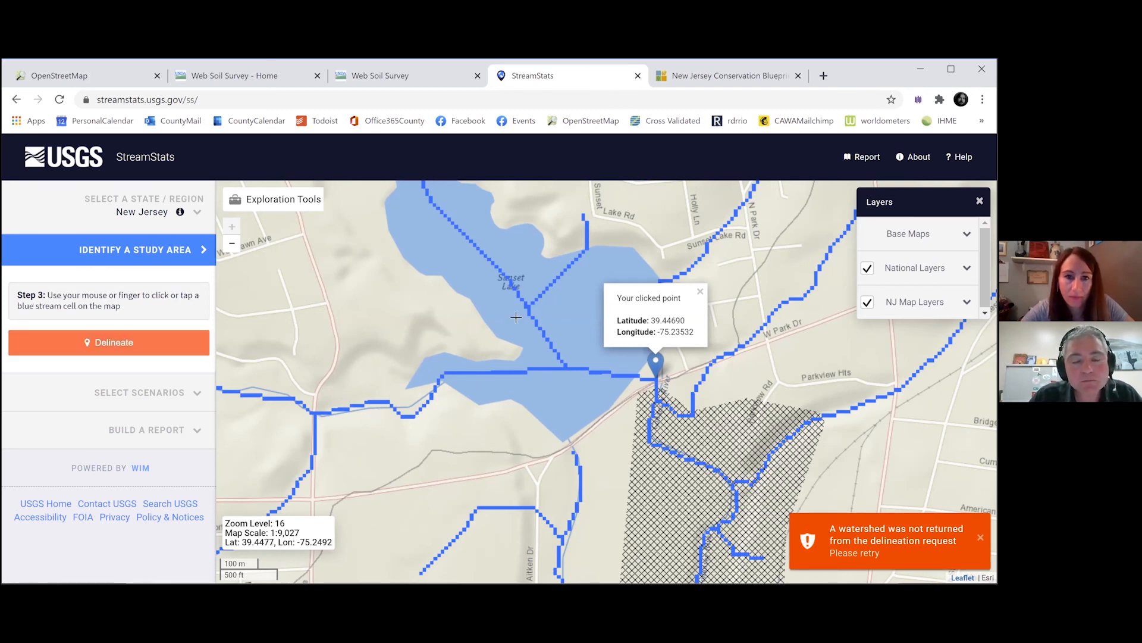
left_click(658, 386)
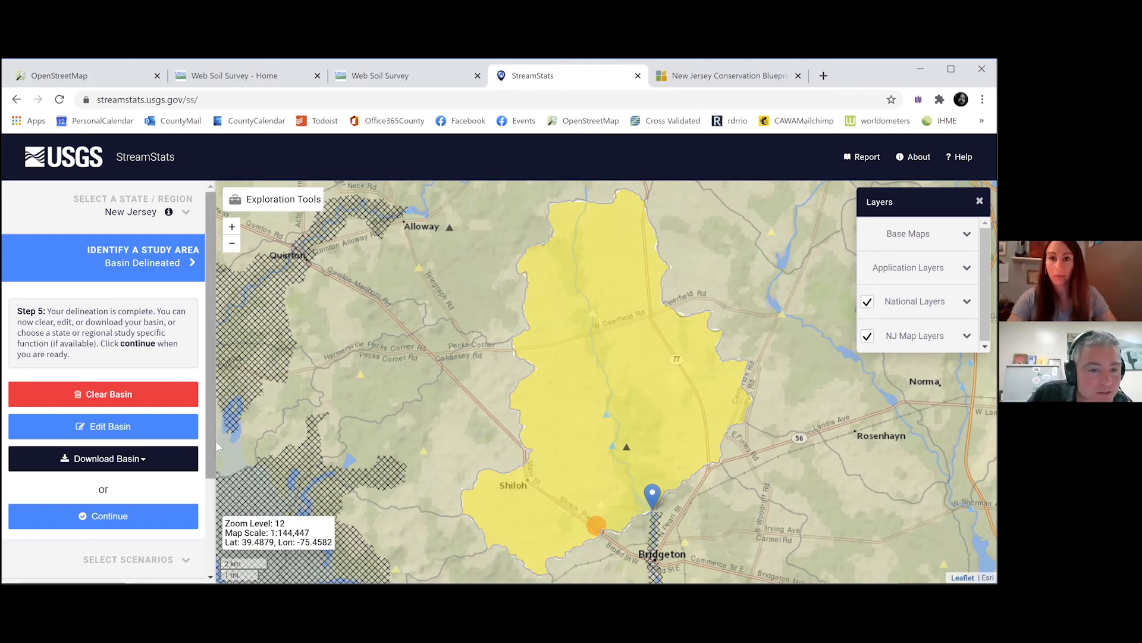
scroll(216, 444, "down", 2)
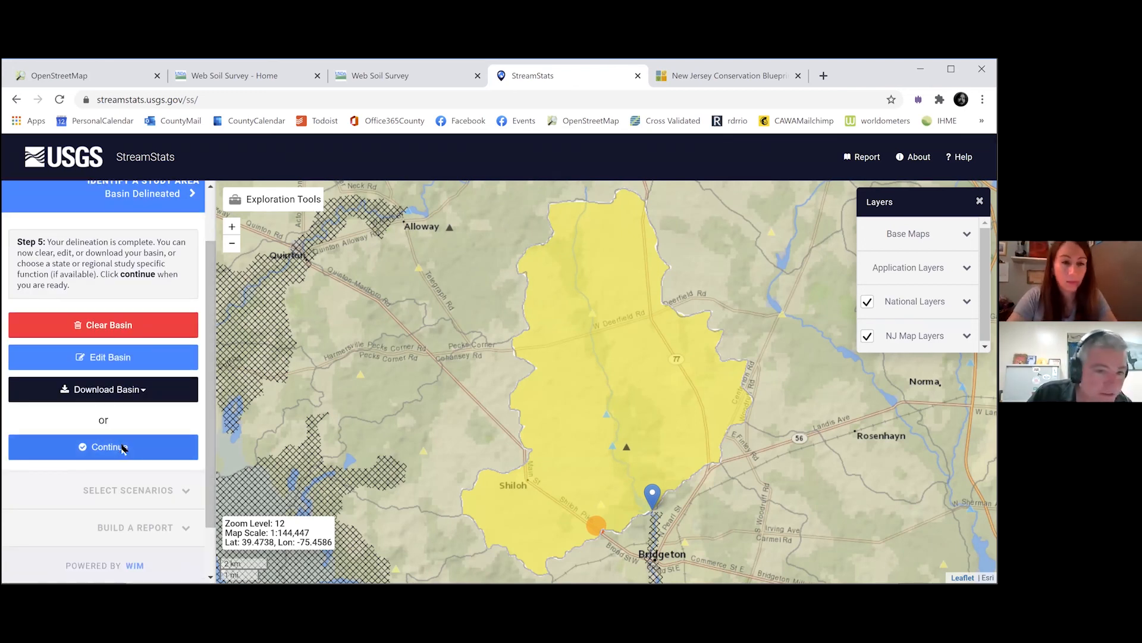
left_click(123, 448)
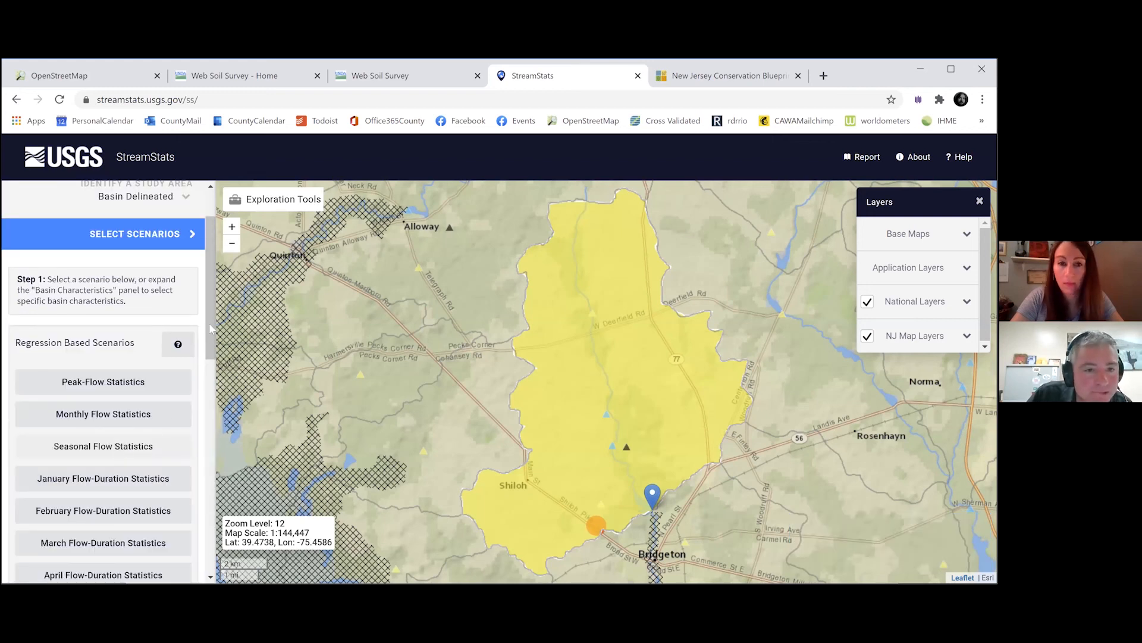
- Review the available regression-based flow scenarios and expand the list of basin characteristics to examine its parameters
scroll(199, 437, "down", 8)
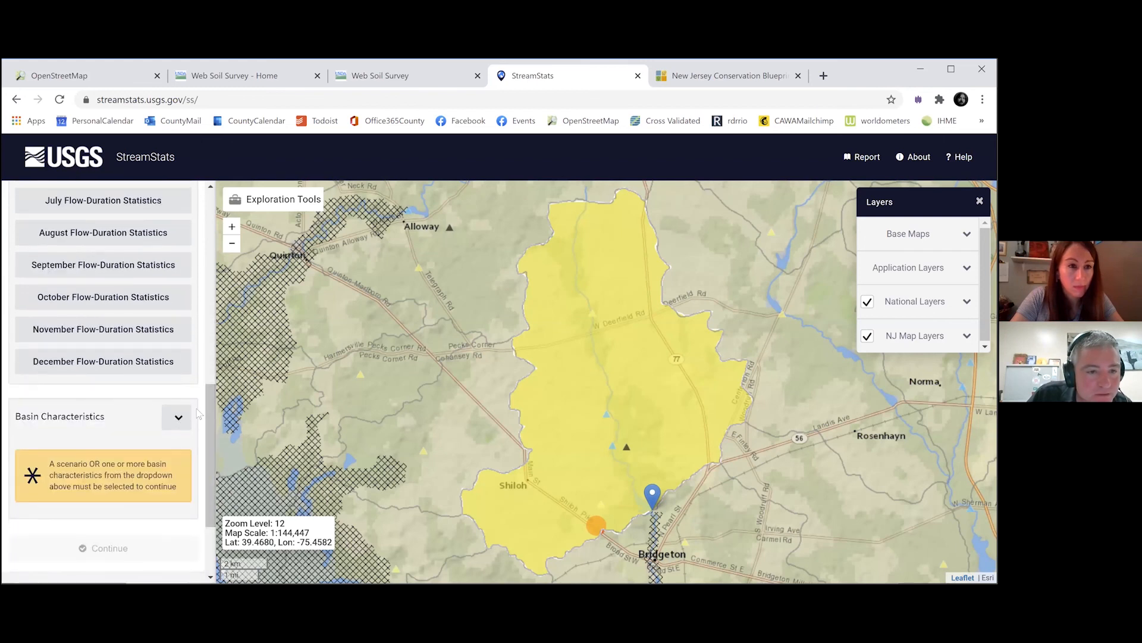
left_click(178, 417)
scroll(138, 304, "down", 4)
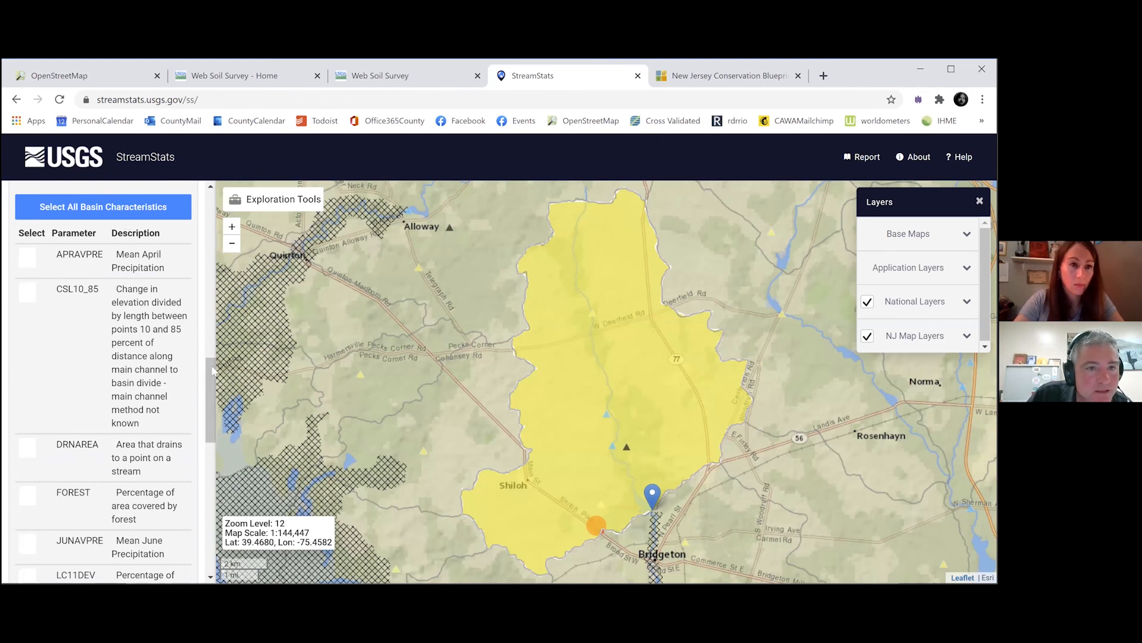
scroll(214, 291, "up", 7)
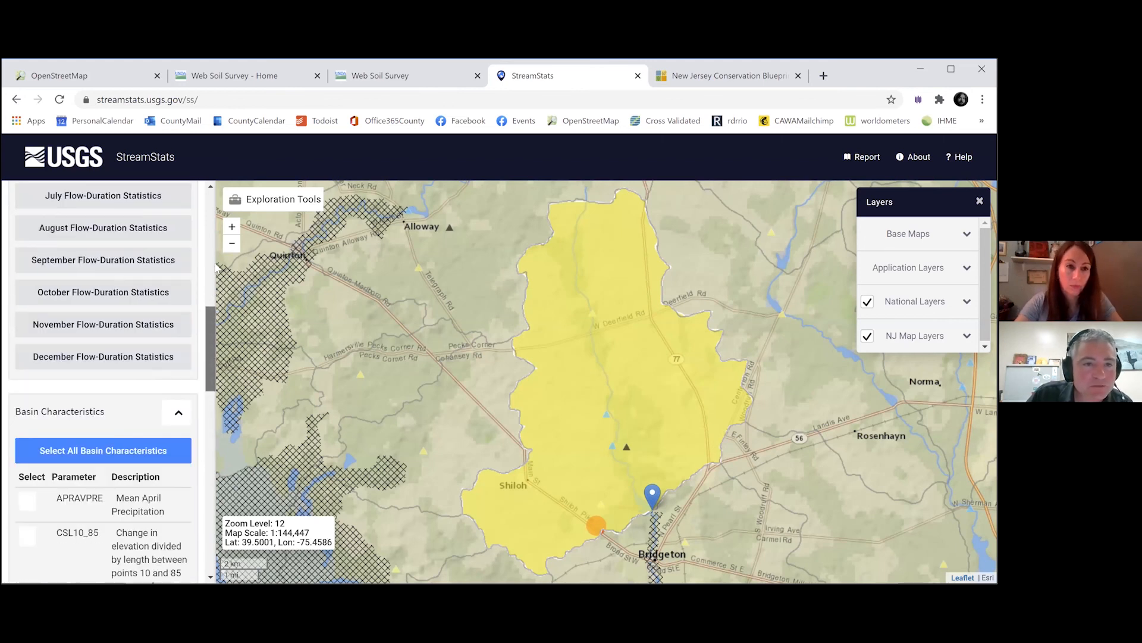
scroll(216, 267, "up", 4)
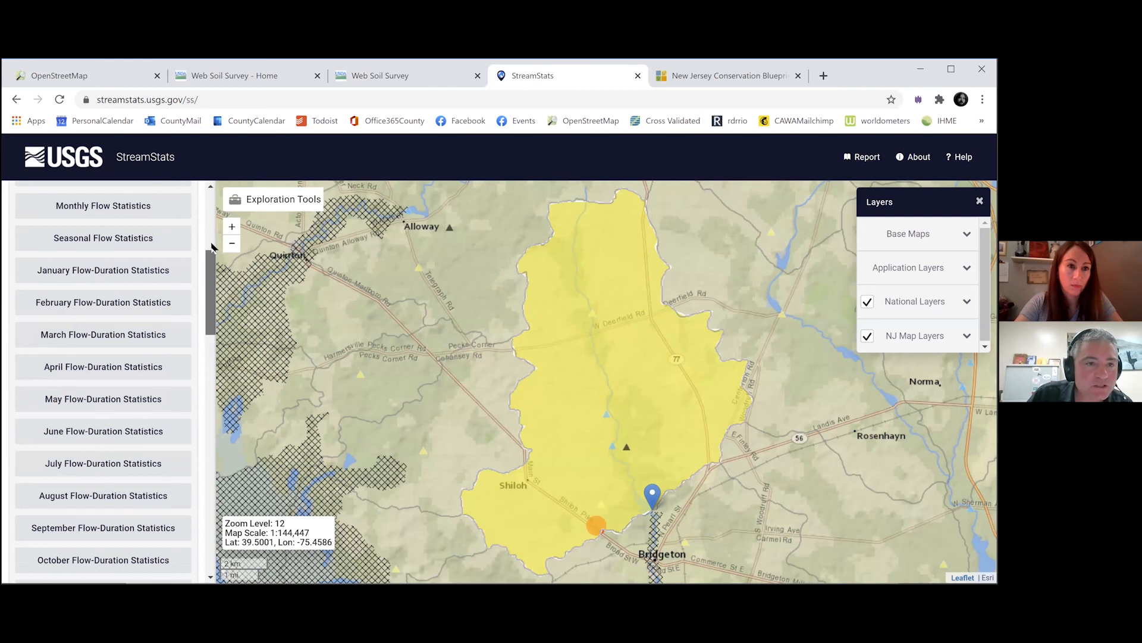
scroll(216, 351, "down", 8)
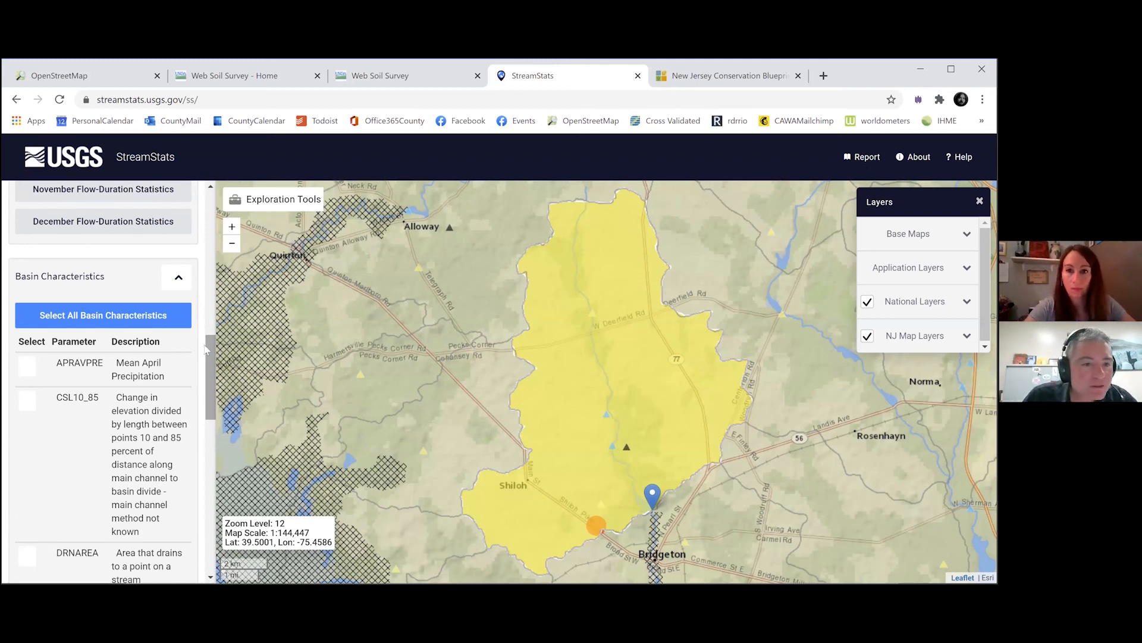
scroll(214, 364, "down", 3)
scroll(216, 367, "up", 3)
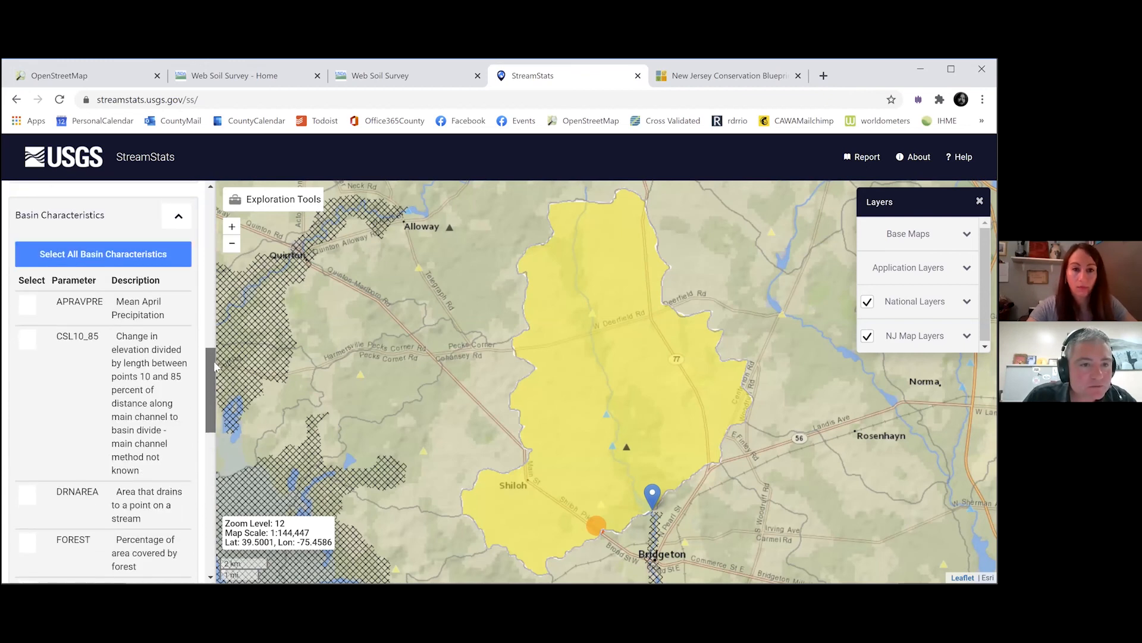
- Select all basin characteristics for the delineated basin and generate the Basin Characteristics Report
left_click(113, 257)
scroll(205, 449, "down", 10)
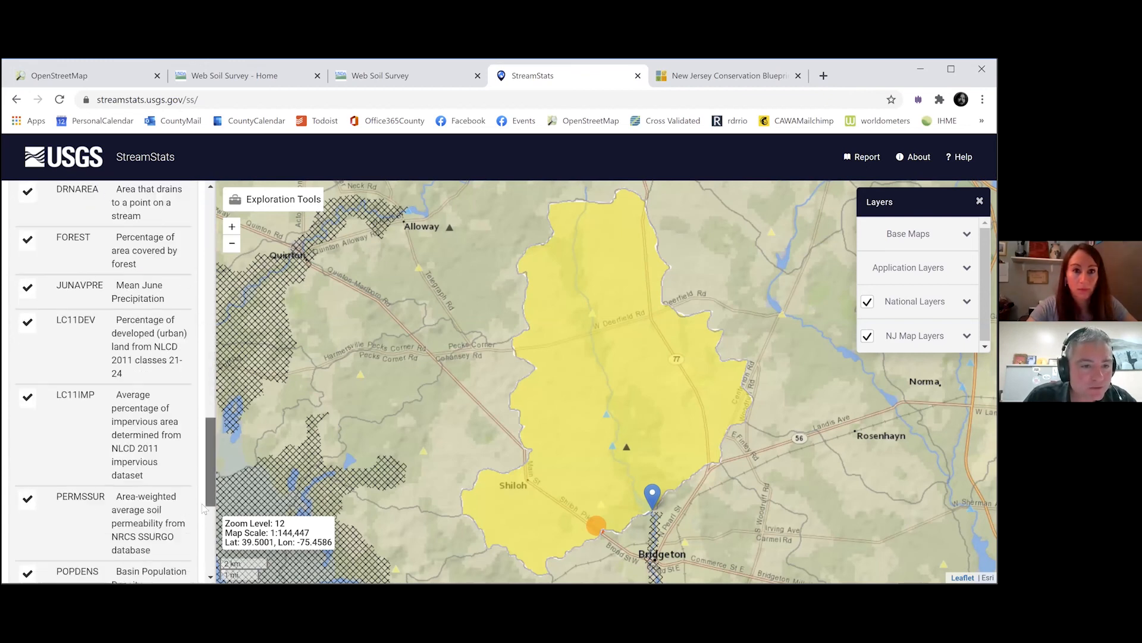
left_click(115, 425)
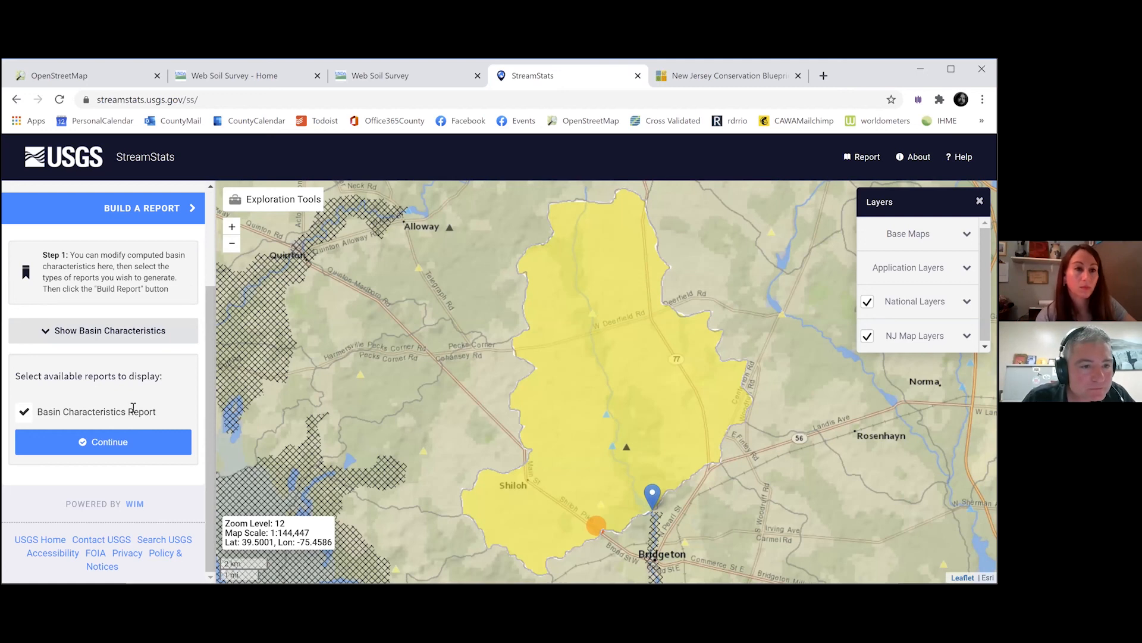
left_click(119, 430)
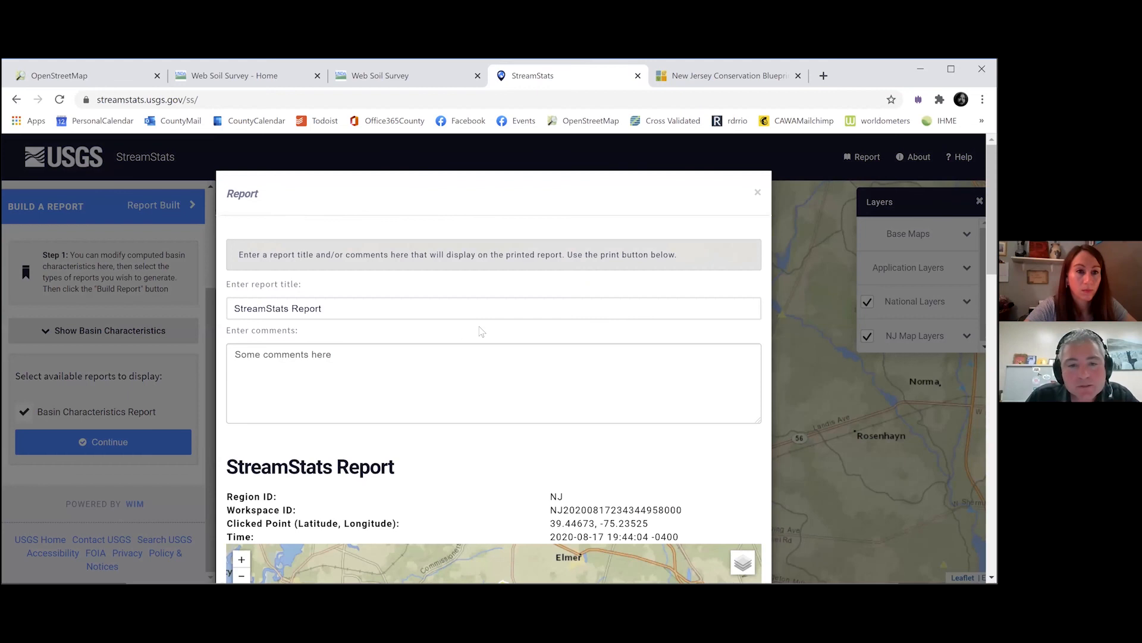
- Examine the report's basin map and its characteristics table, including drainage area, forest cover, developed land, soil permeability and storage
scroll(482, 331, "down", 2)
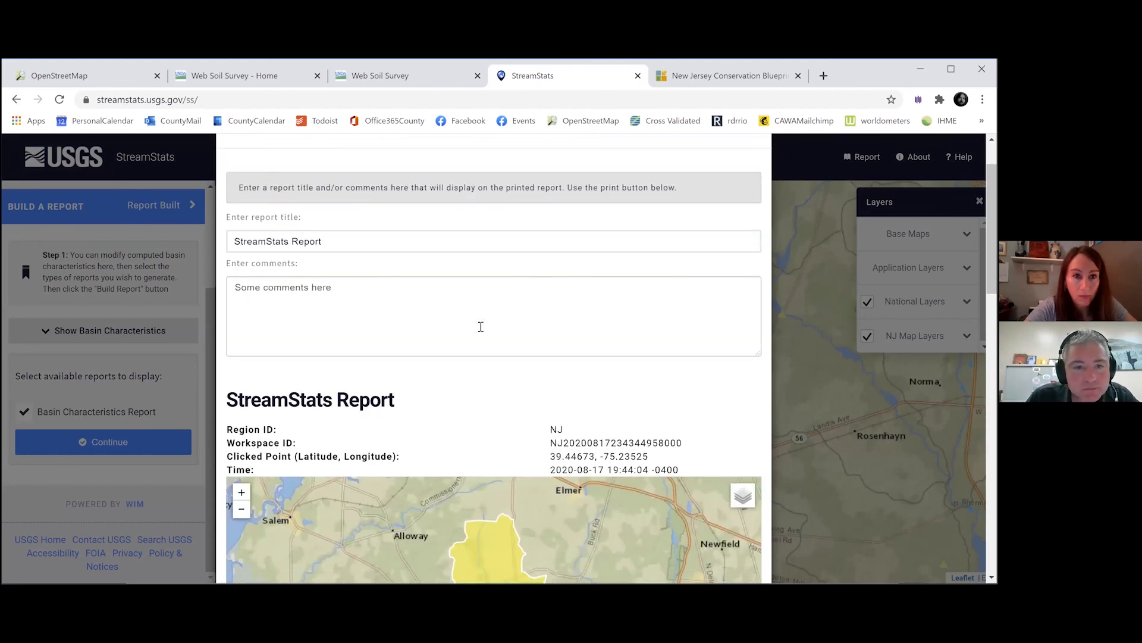
scroll(482, 331, "down", 2)
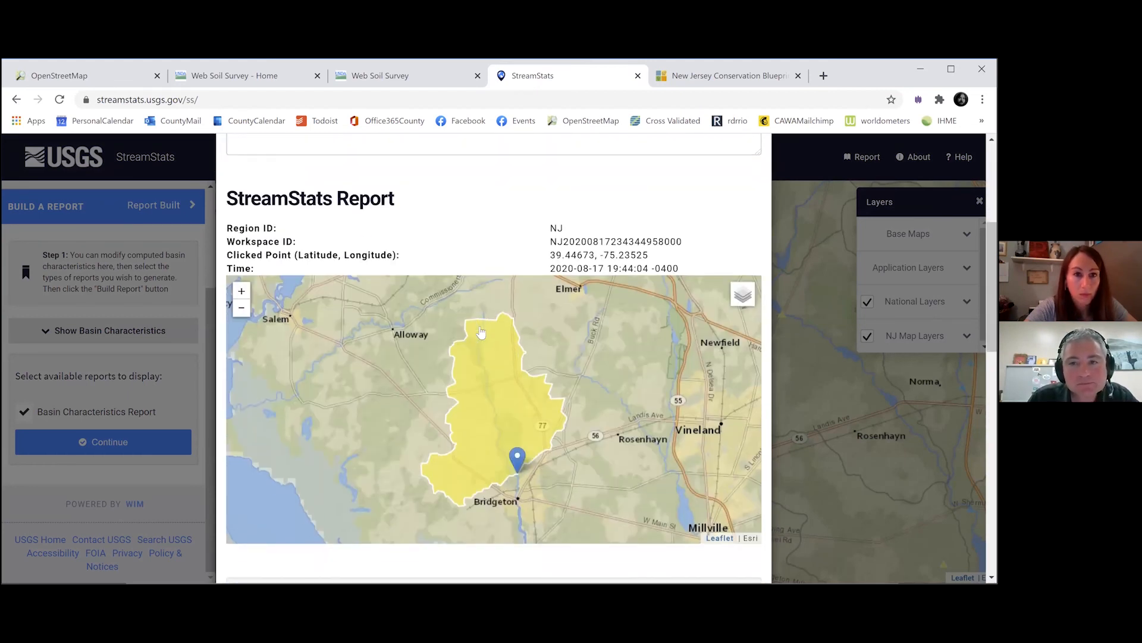
scroll(486, 327, "up", 2)
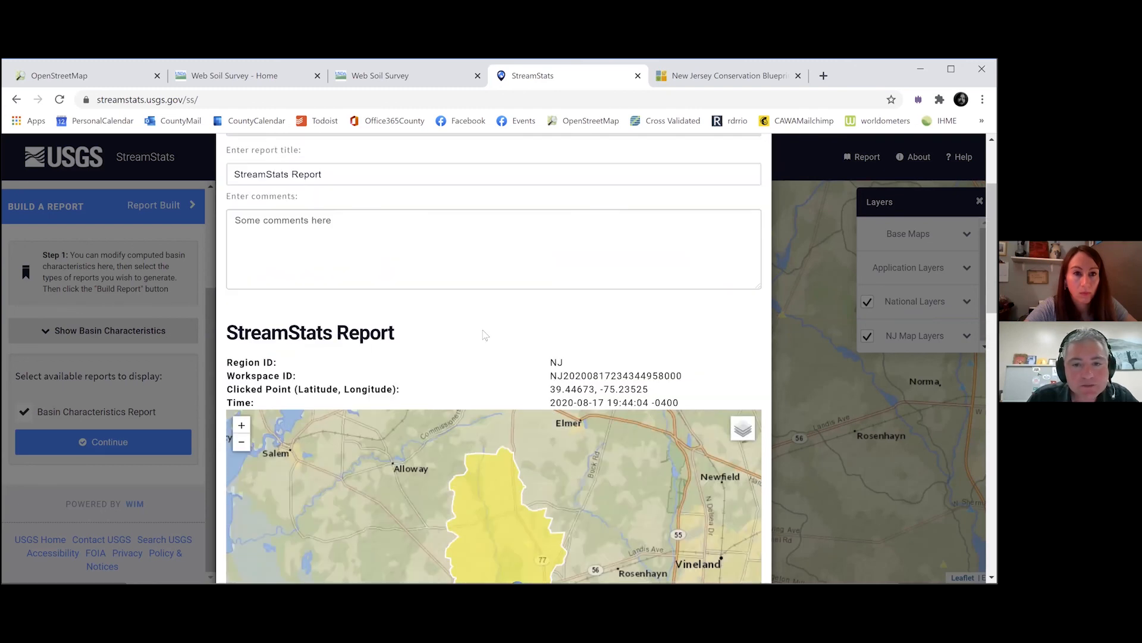
scroll(484, 335, "down", 2)
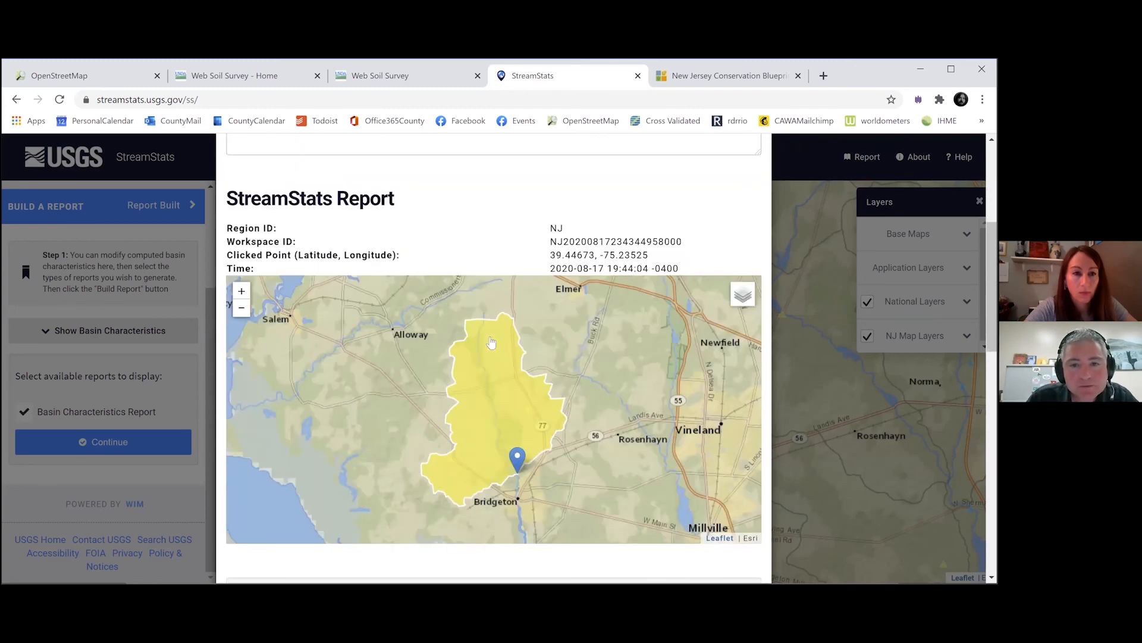
scroll(491, 343, "down", 1)
scroll(489, 340, "down", 4)
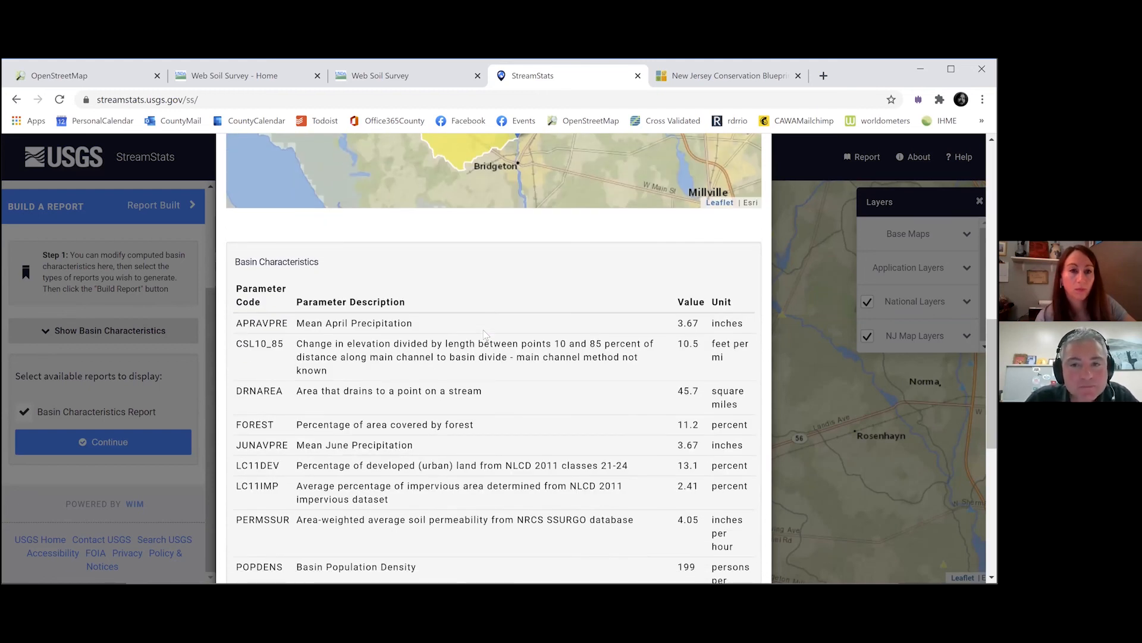
scroll(485, 335, "down", 1)
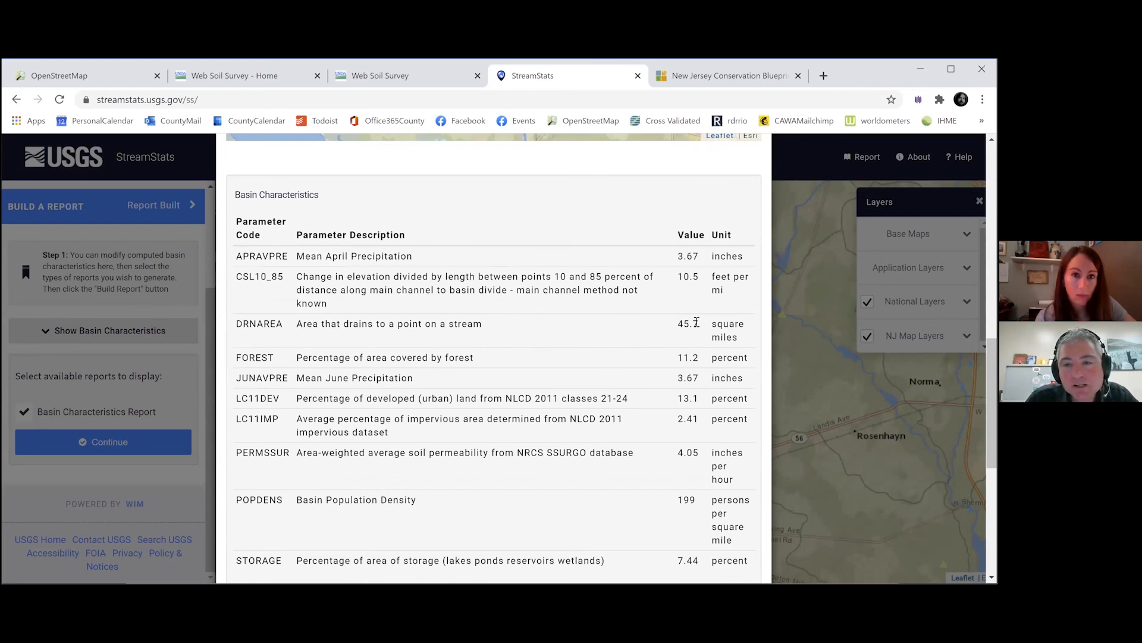
scroll(427, 309, "down", 1)
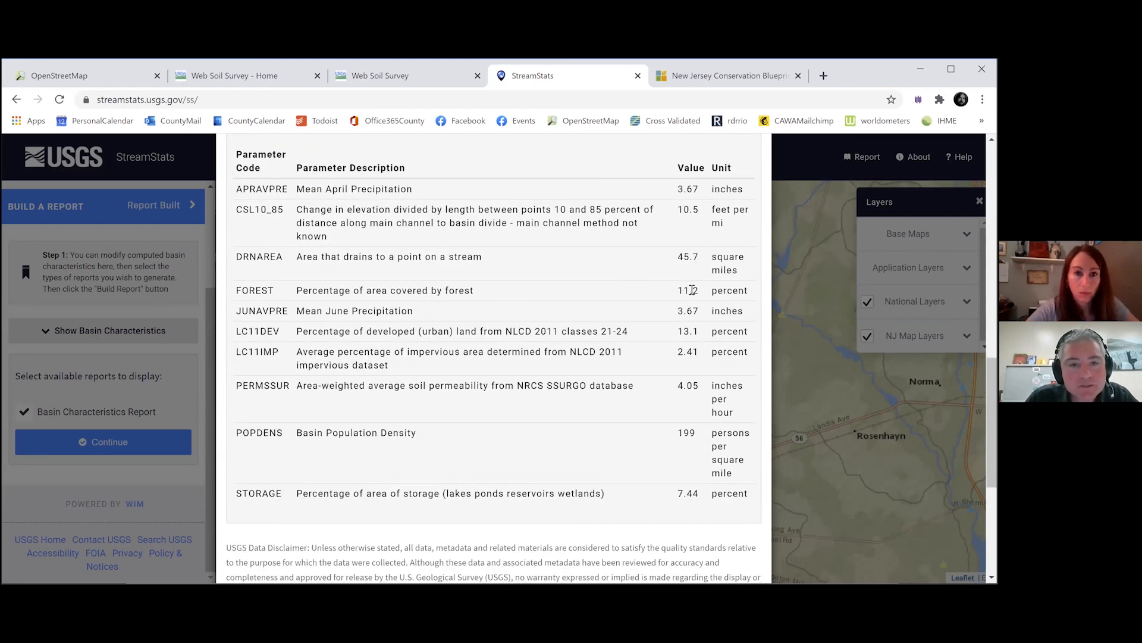
scroll(473, 302, "down", 1)
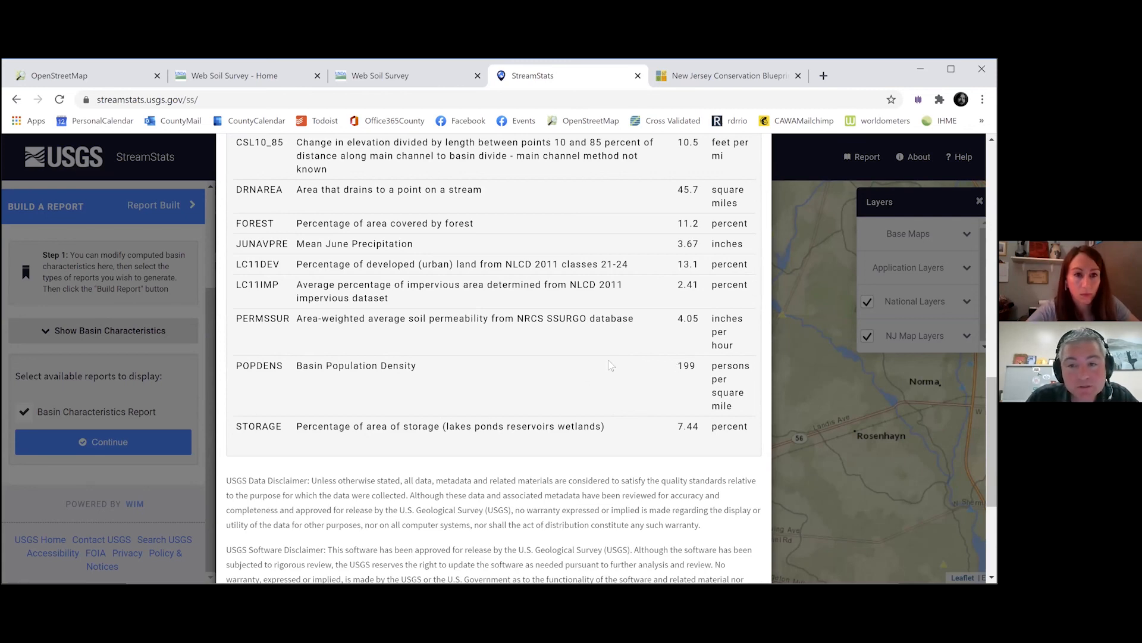
scroll(610, 364, "down", 5)
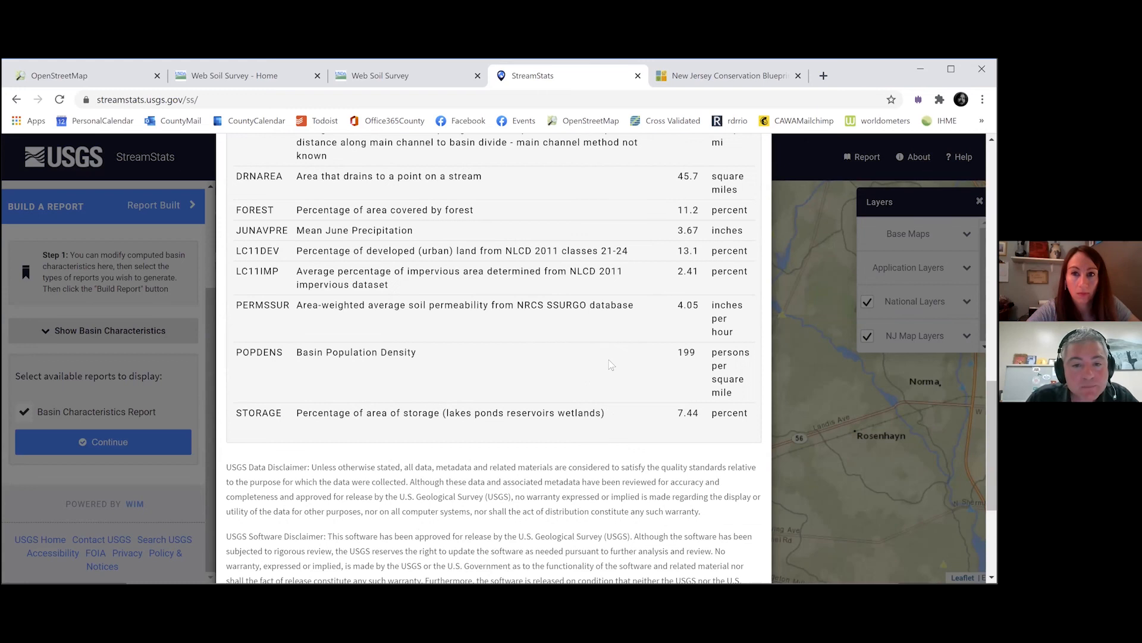
scroll(610, 357, "up", 6)
scroll(609, 355, "up", 8)
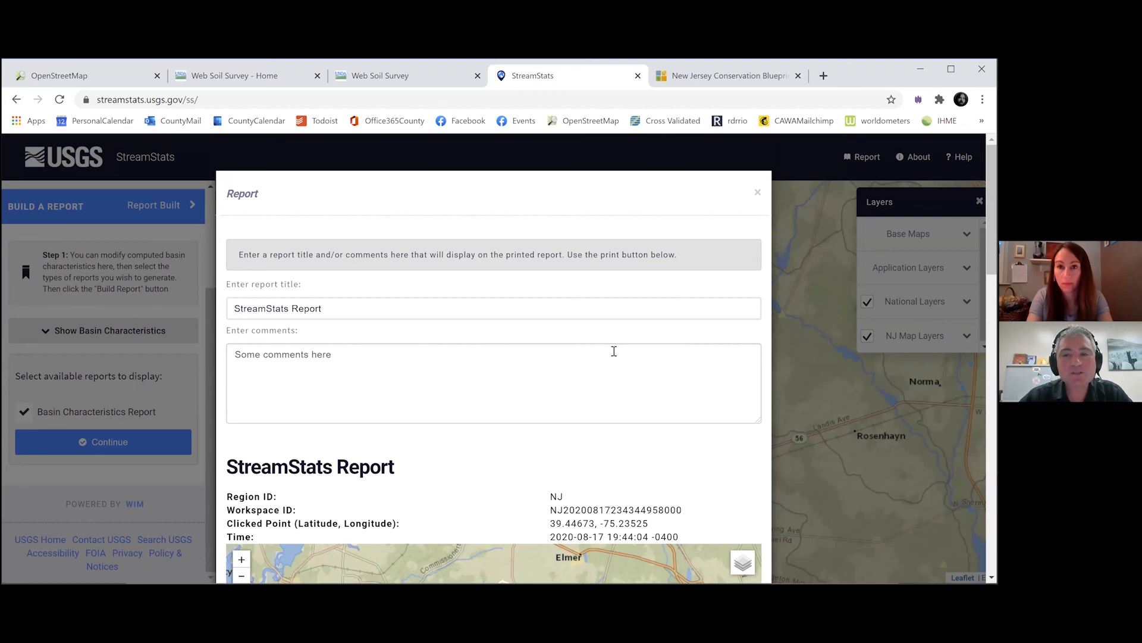
- Look over the report's heading and basin map once more and close the report
scroll(576, 357, "down", 5)
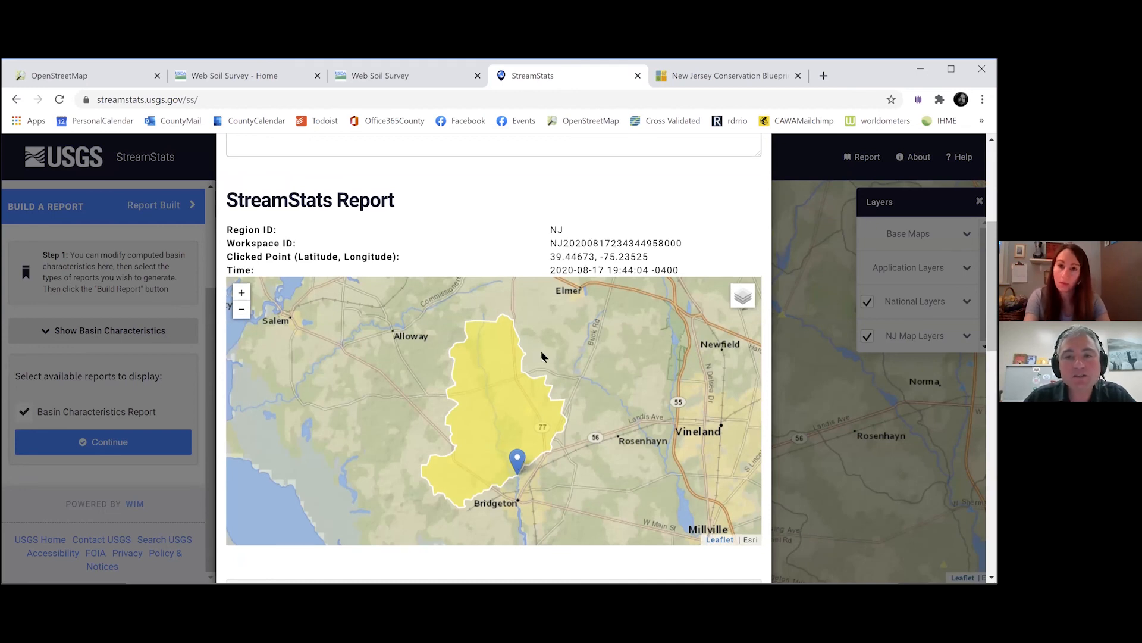
scroll(543, 356, "up", 3)
scroll(544, 343, "up", 3)
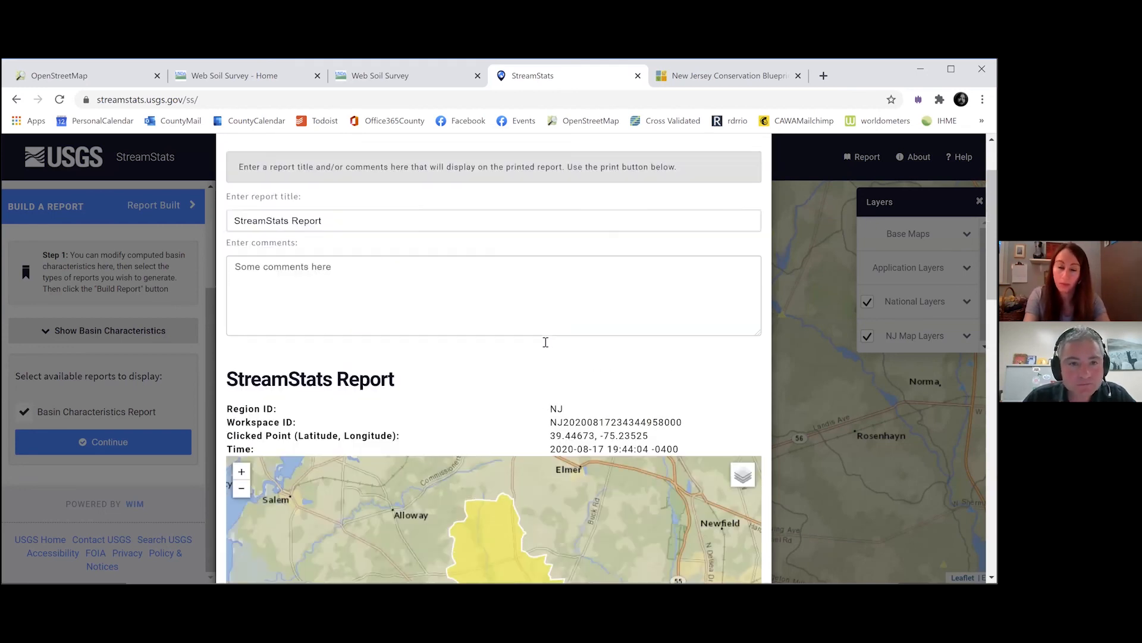
scroll(546, 346, "up", 1)
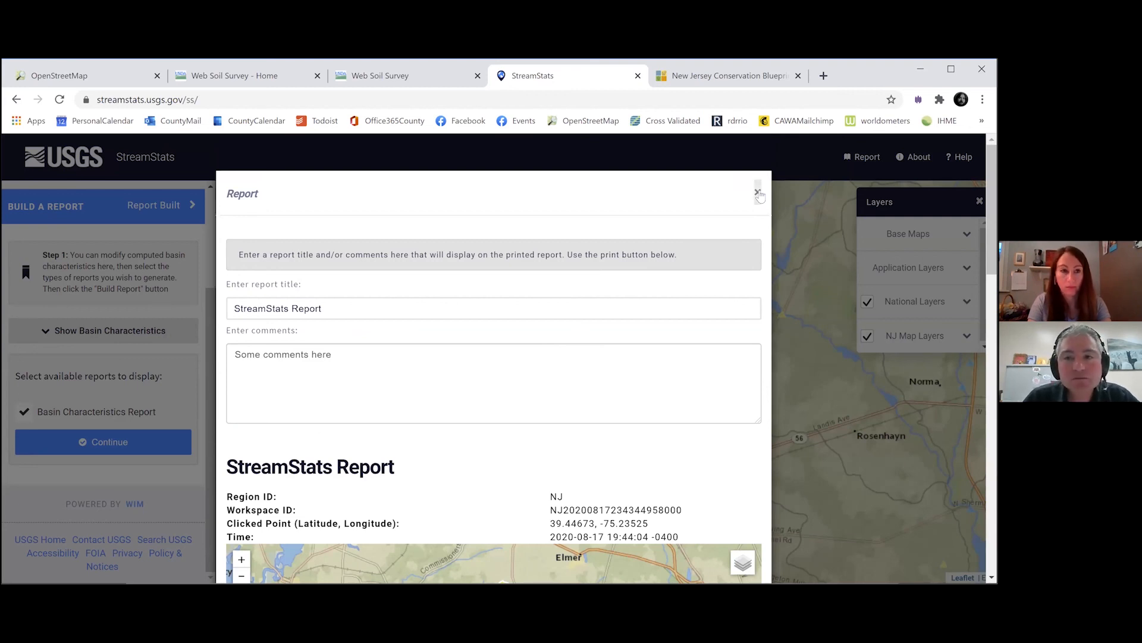
left_click(758, 193)
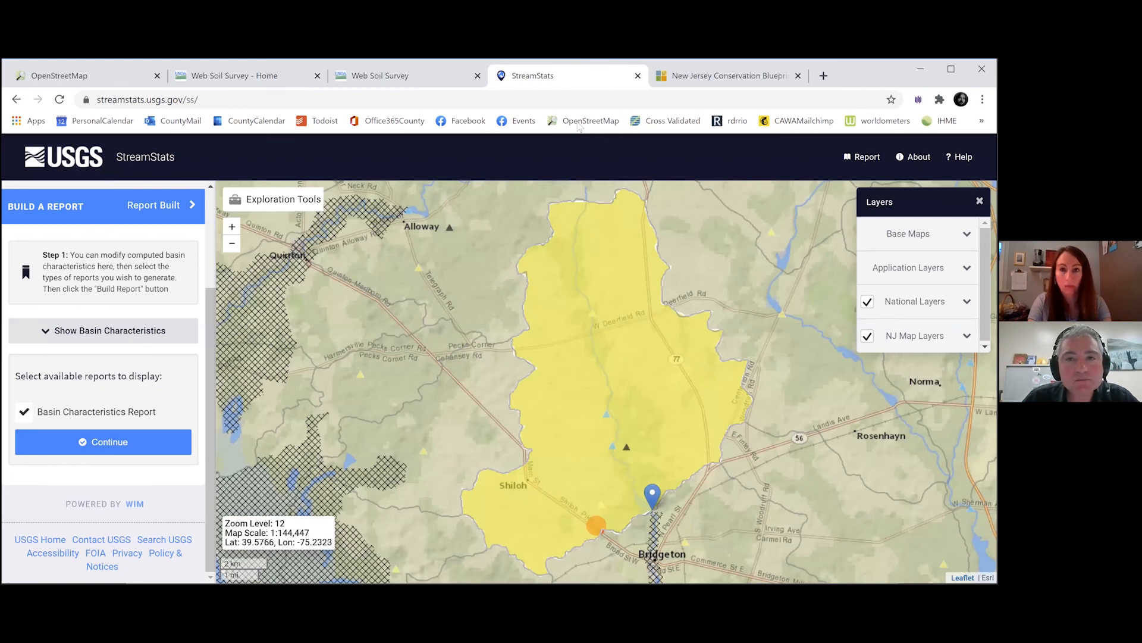